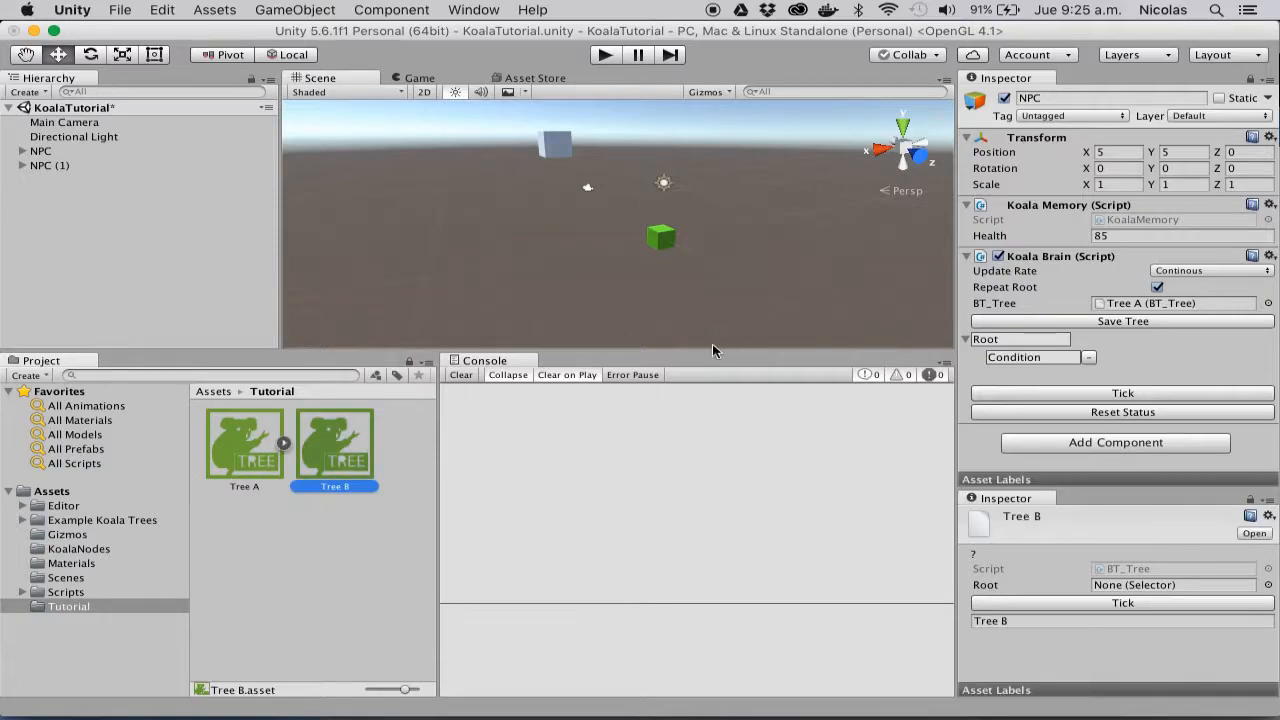
Step: Assign Tree B to the NPC's Koala Brain as its BT_Tree and create a new root for it
drag(331, 450, 1134, 304)
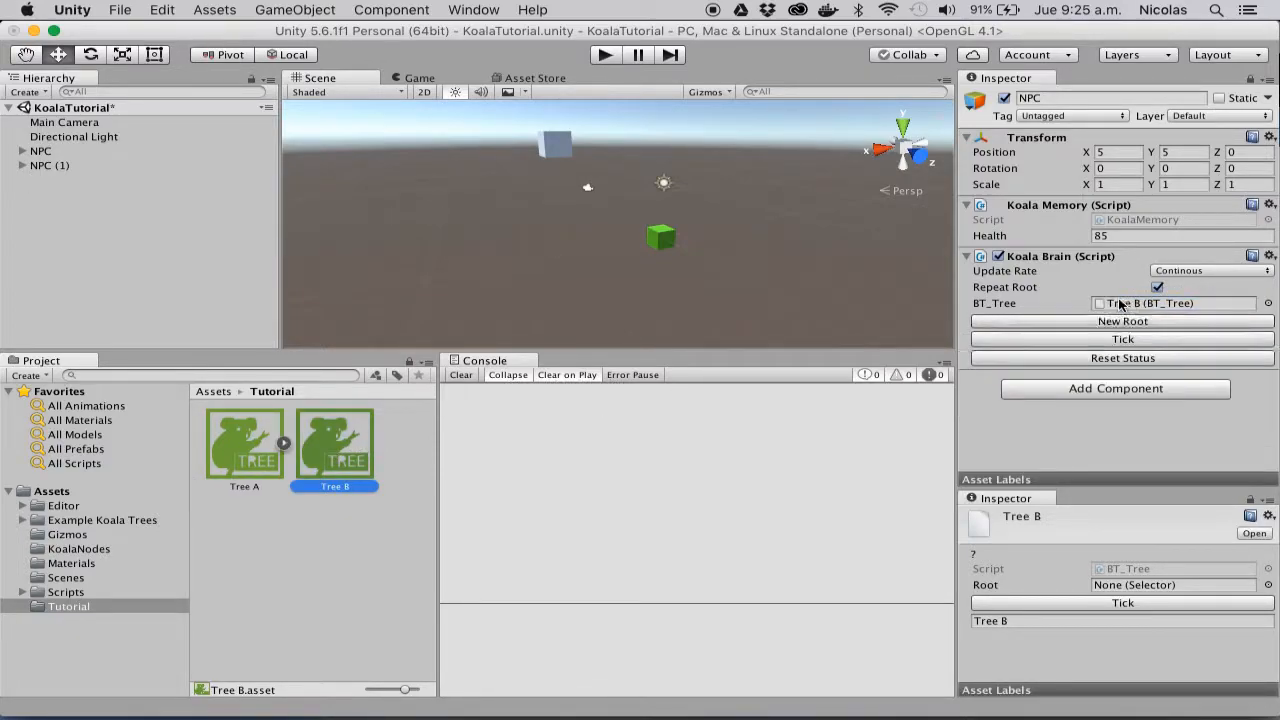
click(1062, 325)
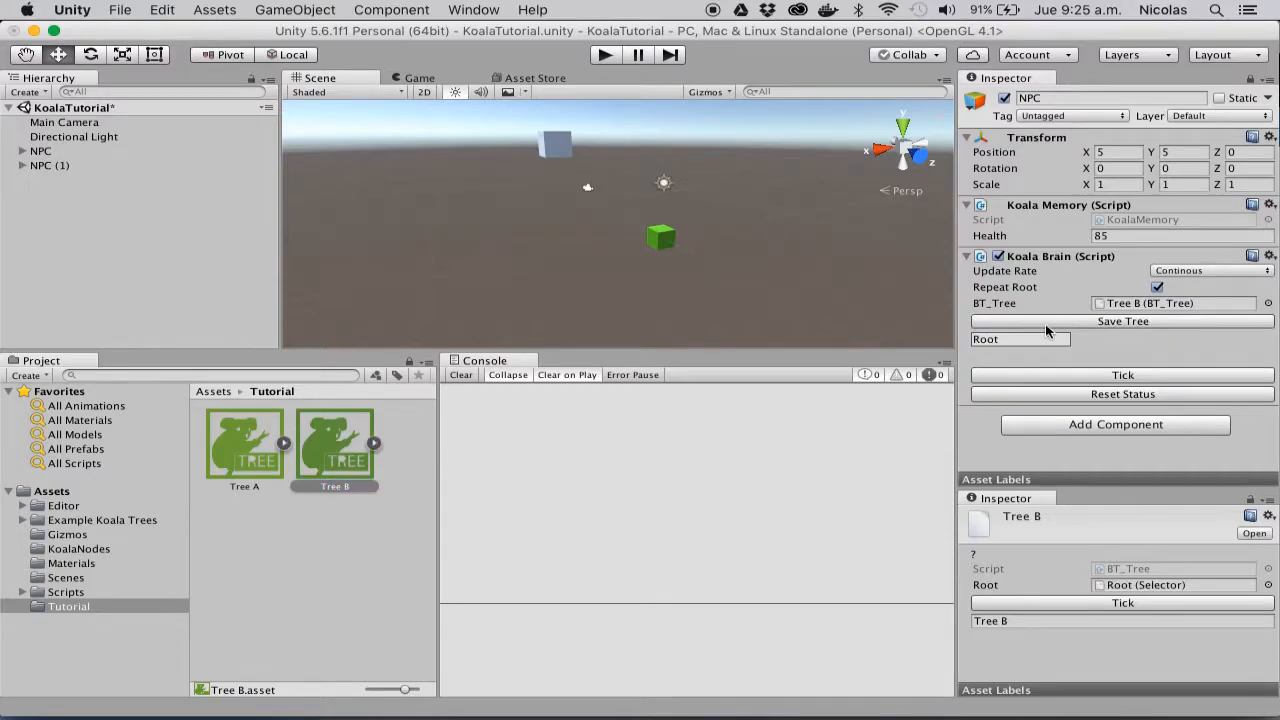
Step: Add an ActionNode from the KoalaNodes folder under Tree B's root and save the tree
click(113, 549)
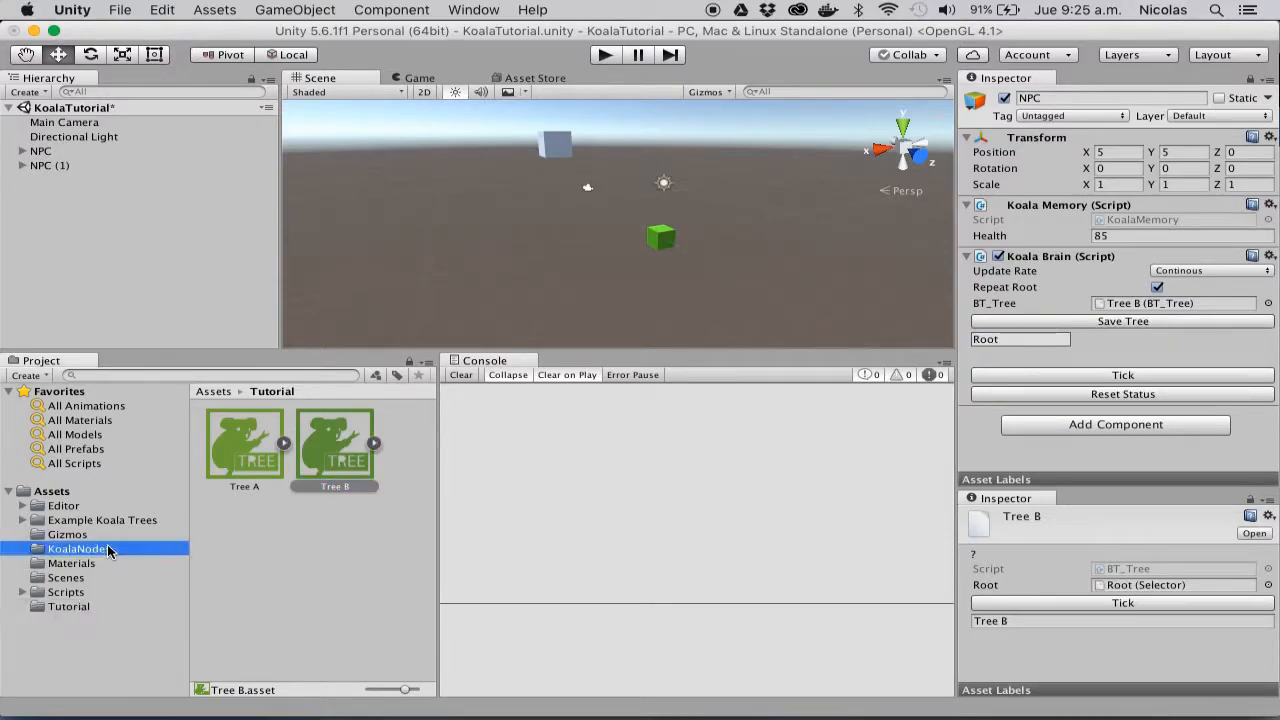
drag(238, 430, 1033, 338)
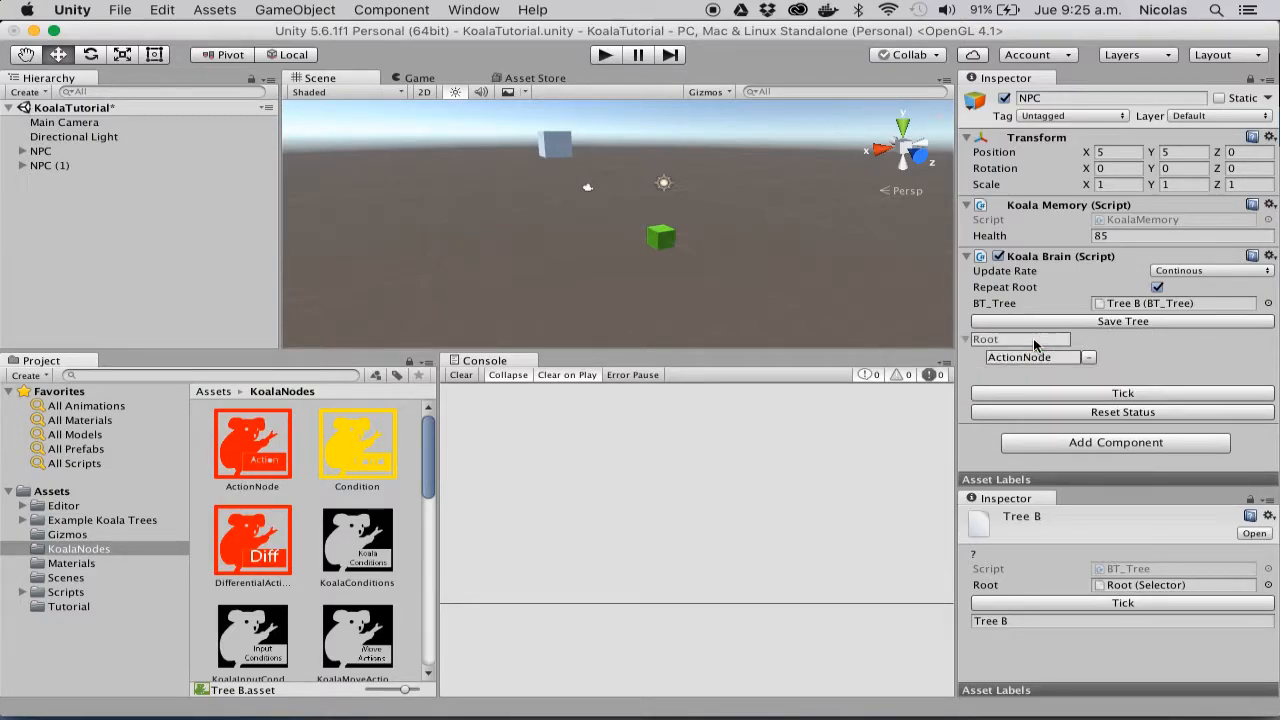
click(84, 607)
click(1113, 323)
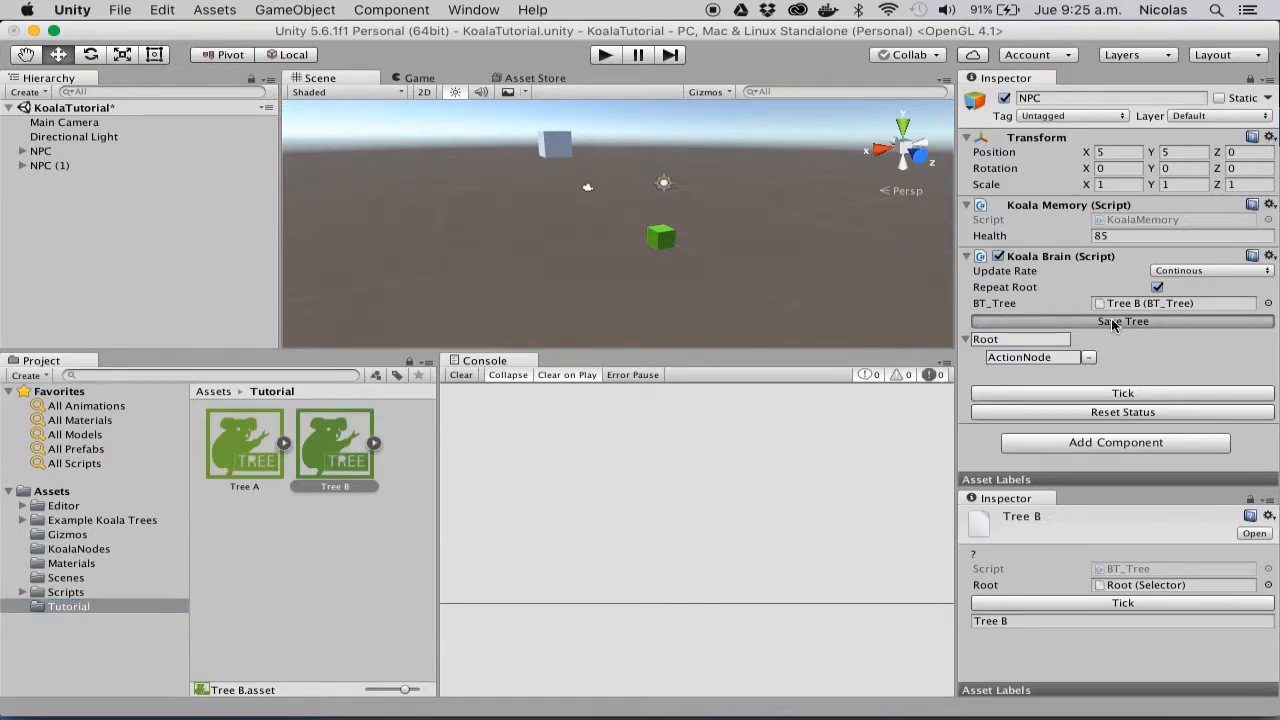
Step: Assign Tree A to the NPC's Koala Brain and add Tree B as a child of its root
drag(245, 442, 1153, 307)
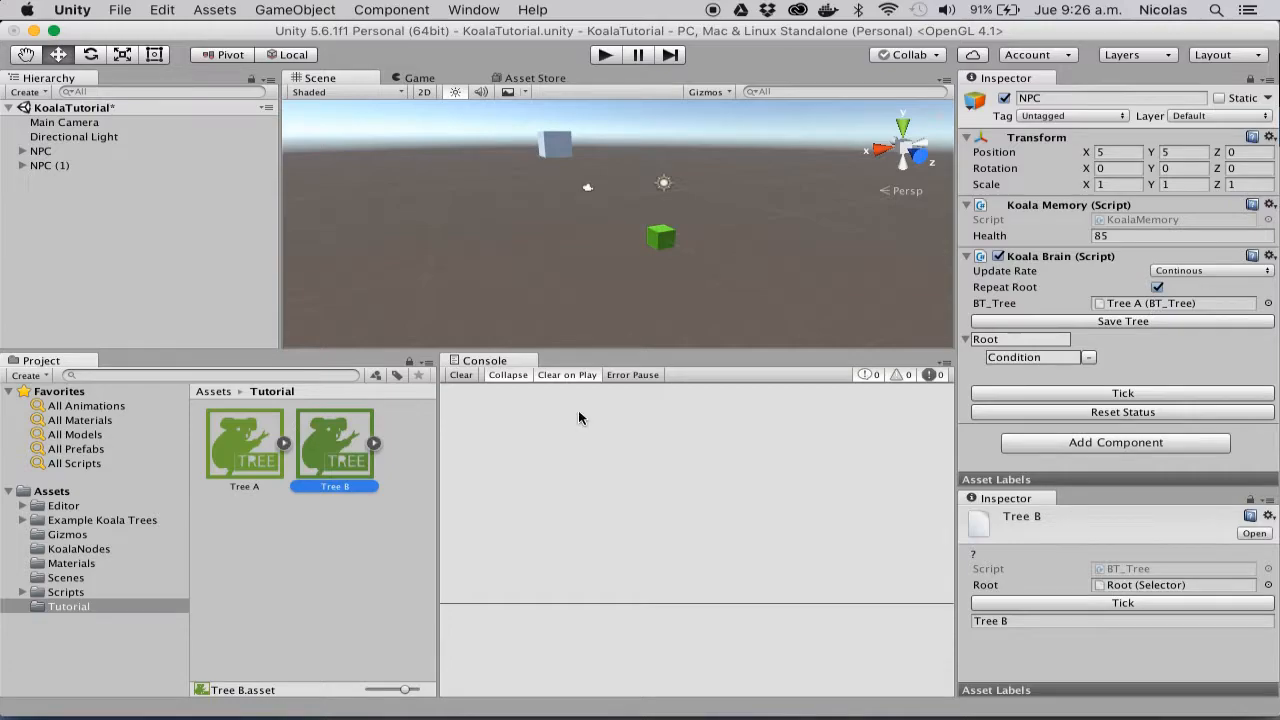
drag(327, 448, 1010, 342)
click(1022, 381)
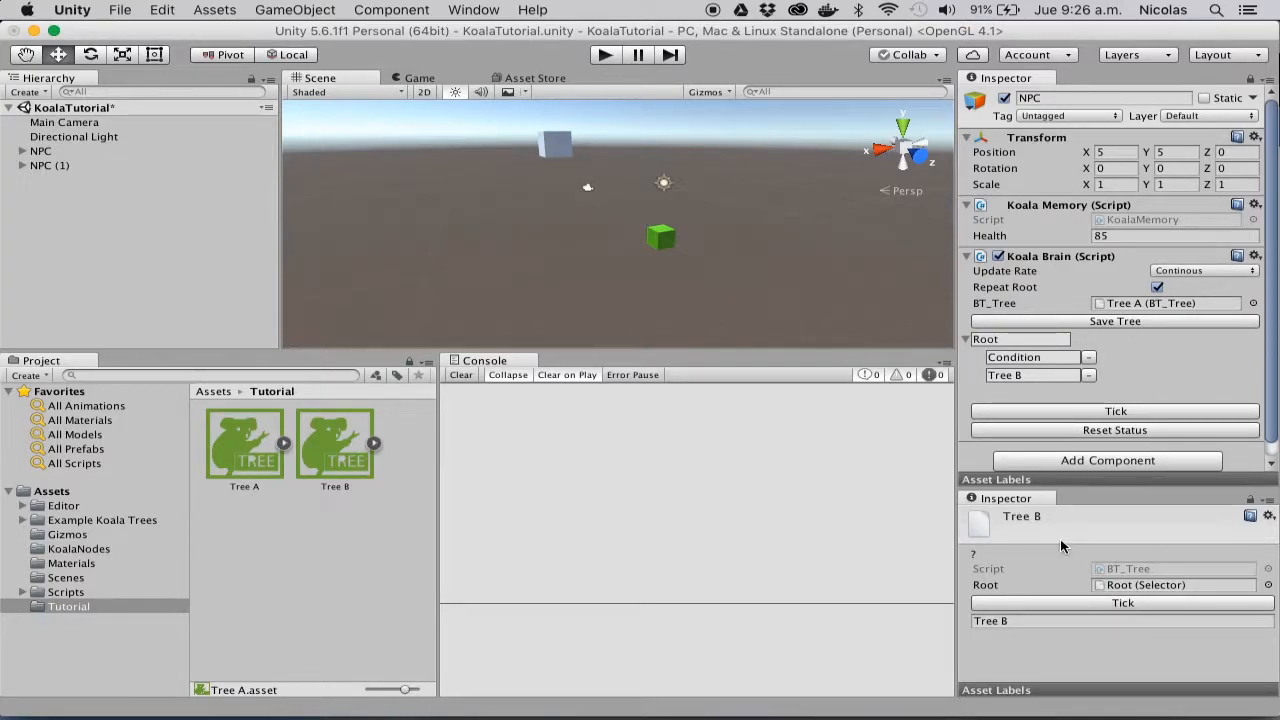
click(1032, 357)
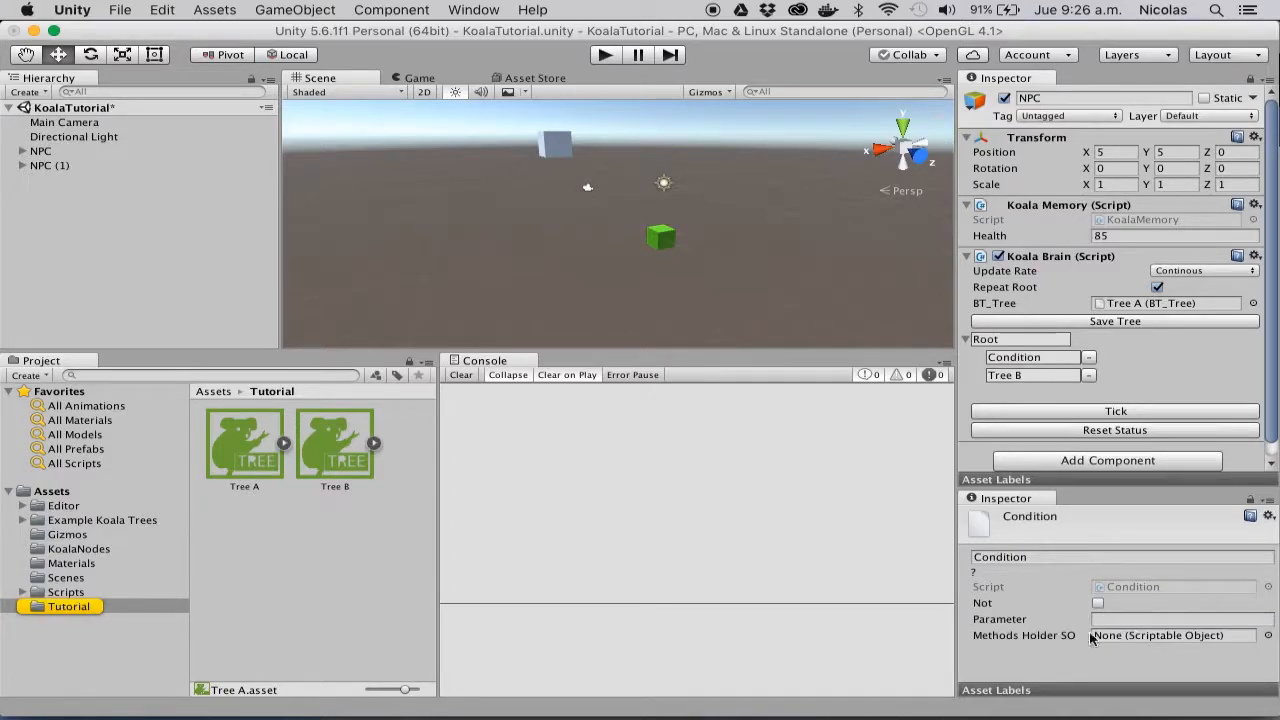
click(1022, 376)
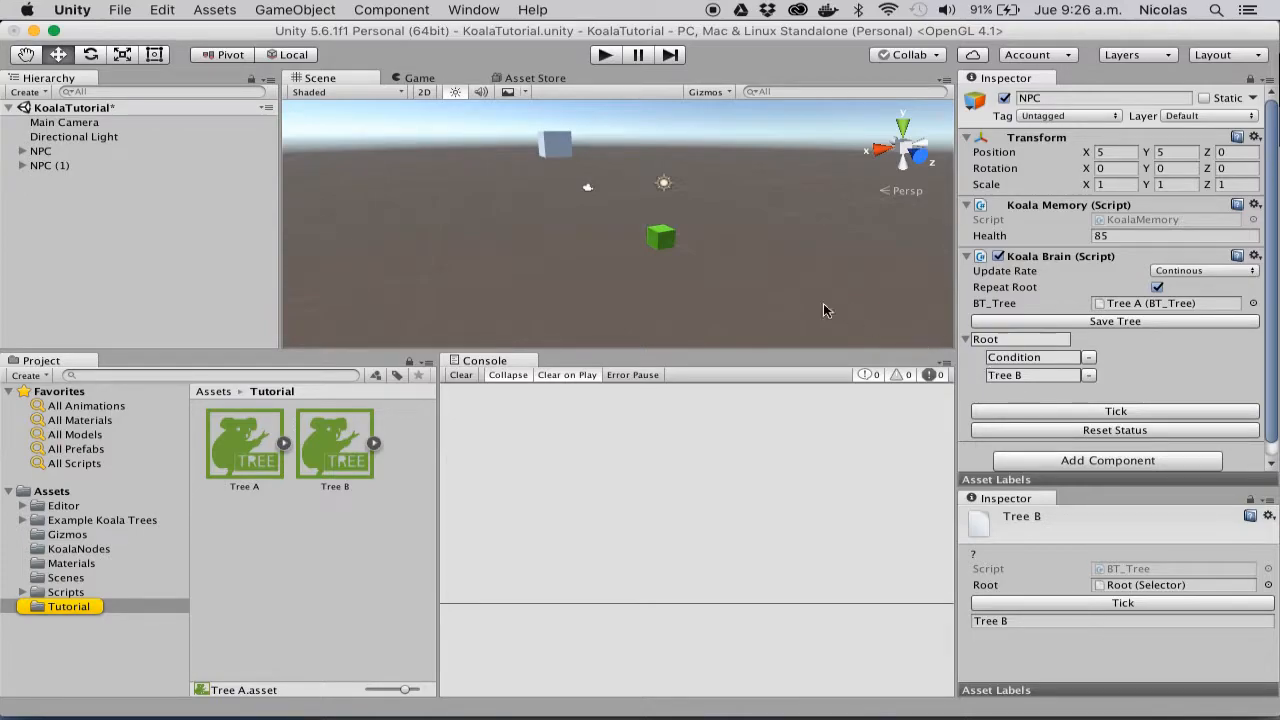
Step: Deactivate the NPC (1) object in the scene and select NPC
click(83, 172)
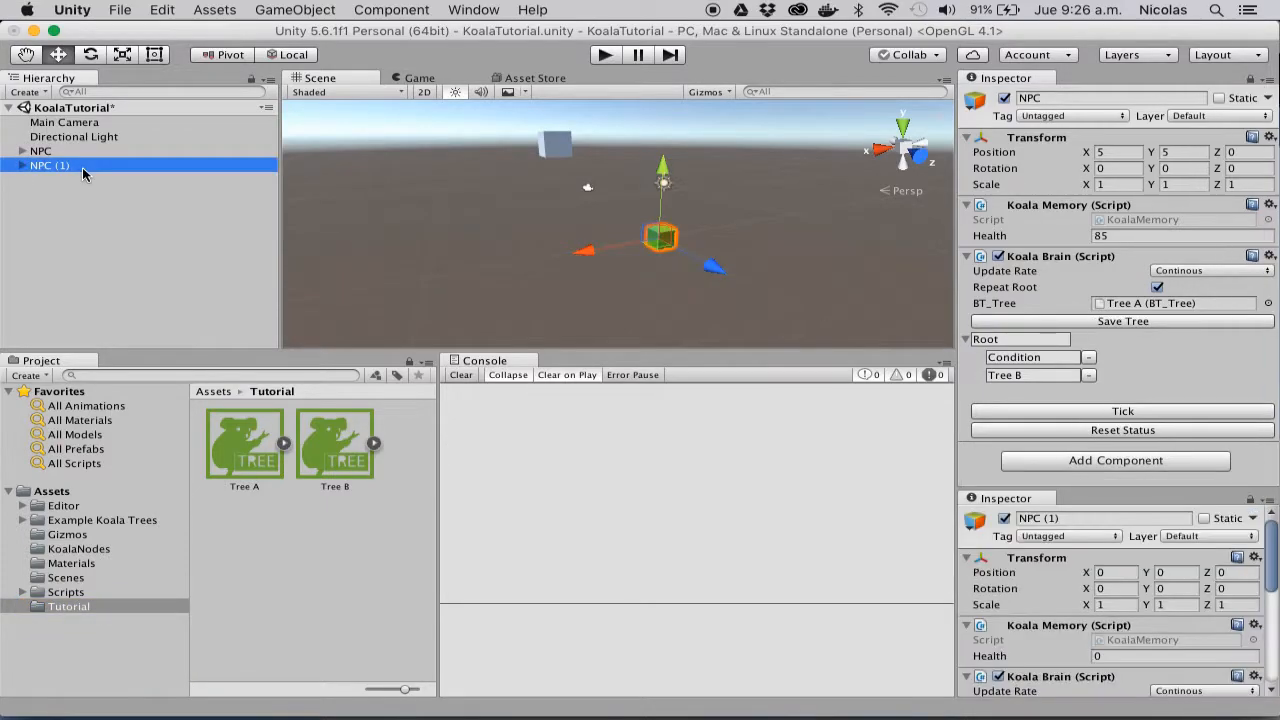
click(1004, 519)
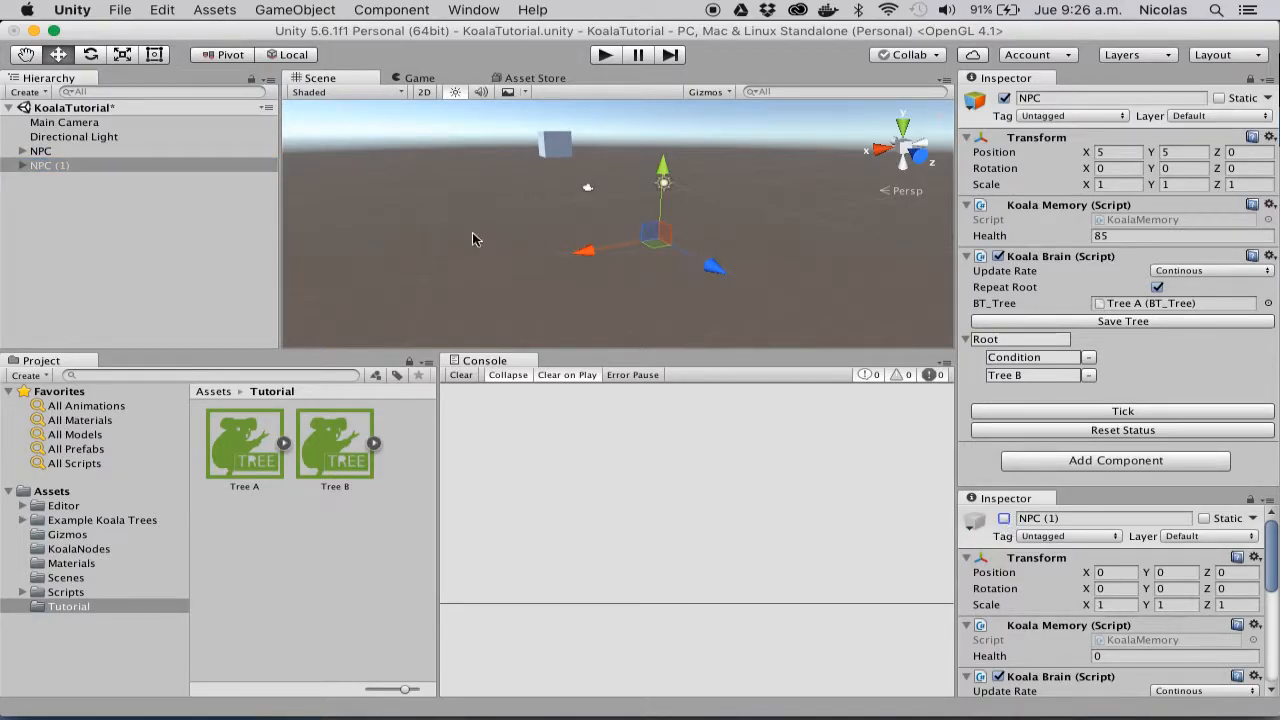
click(96, 155)
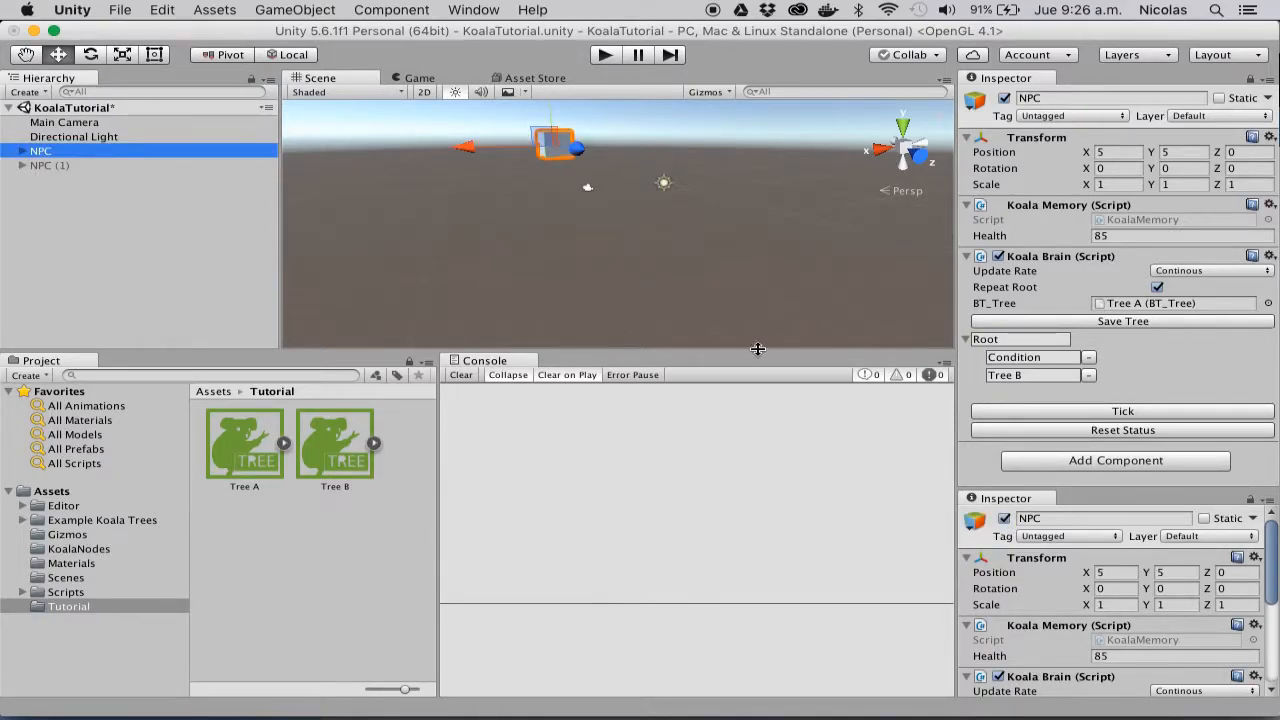
Step: Run the scene to watch the NPC's behavior tree execute, and stop it
click(609, 57)
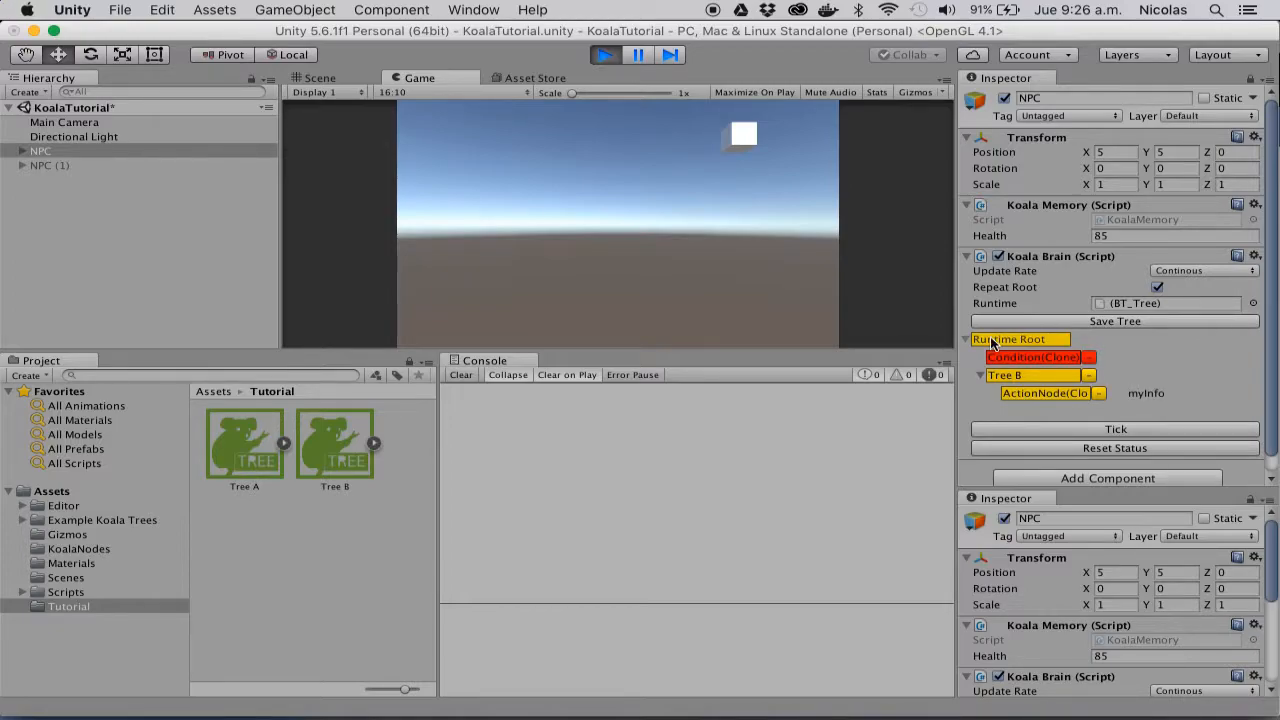
click(609, 55)
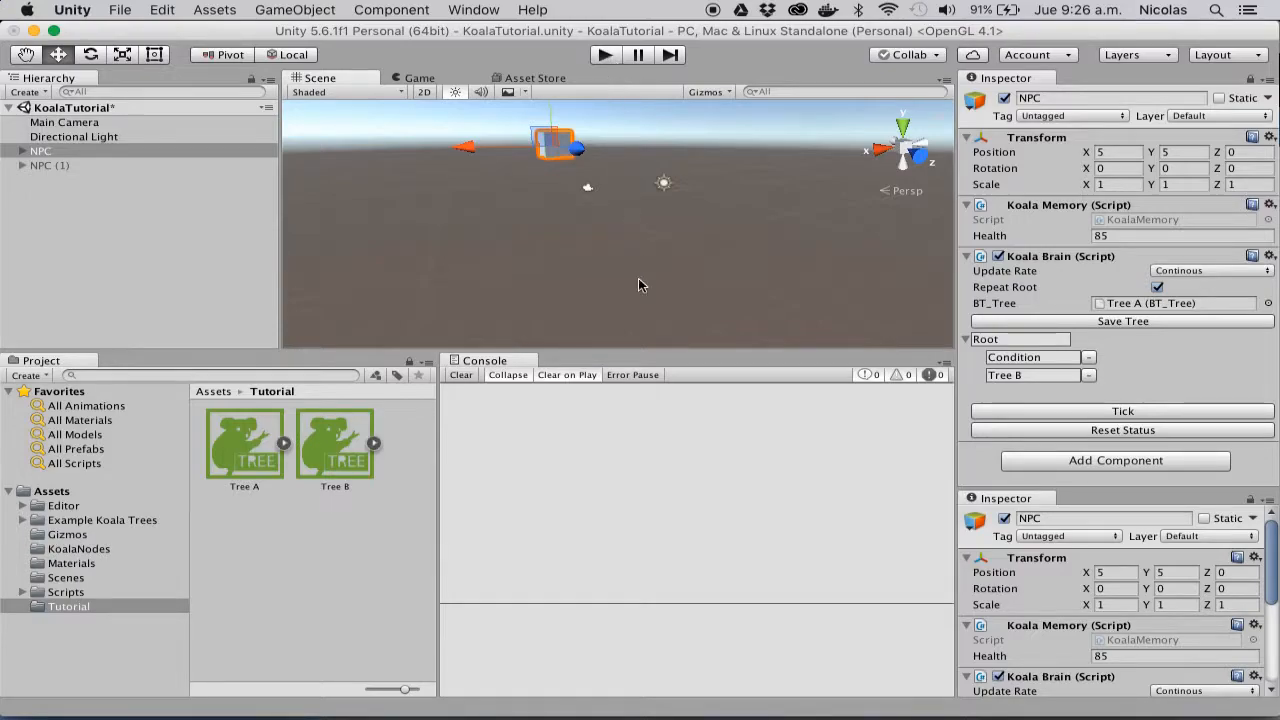
Step: Remove Tree B from the NPC's root and add Tree A as a child in its place
click(1088, 375)
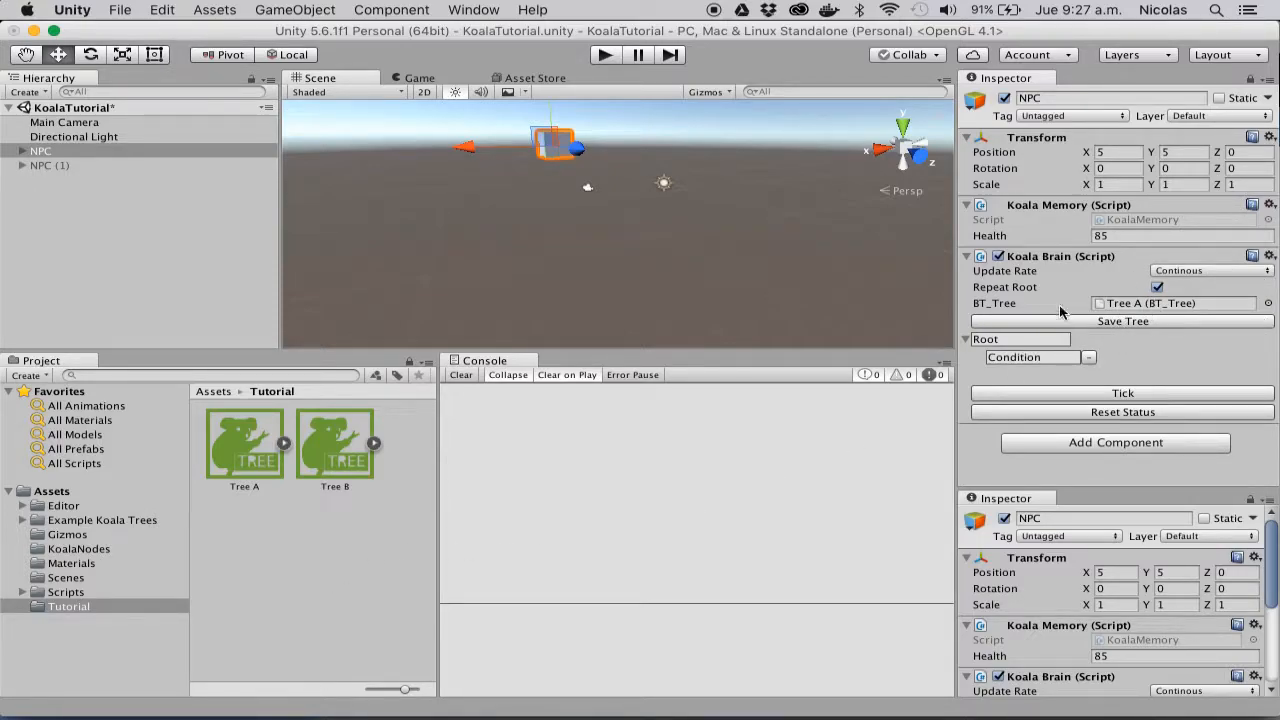
drag(237, 455, 1026, 352)
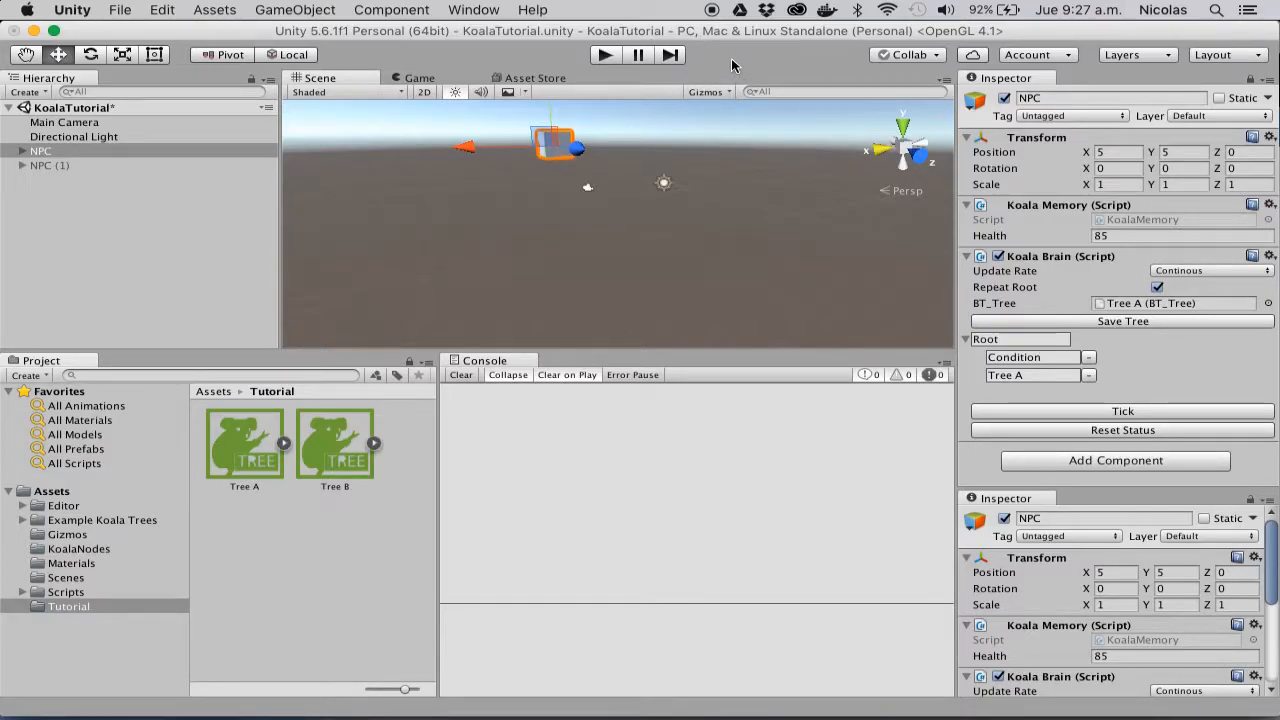
Step: Assign PlayTagTree from the PlayTag example folder to the NPC's Koala Brain as its BT_Tree
mouse_move(240, 700)
click(22, 520)
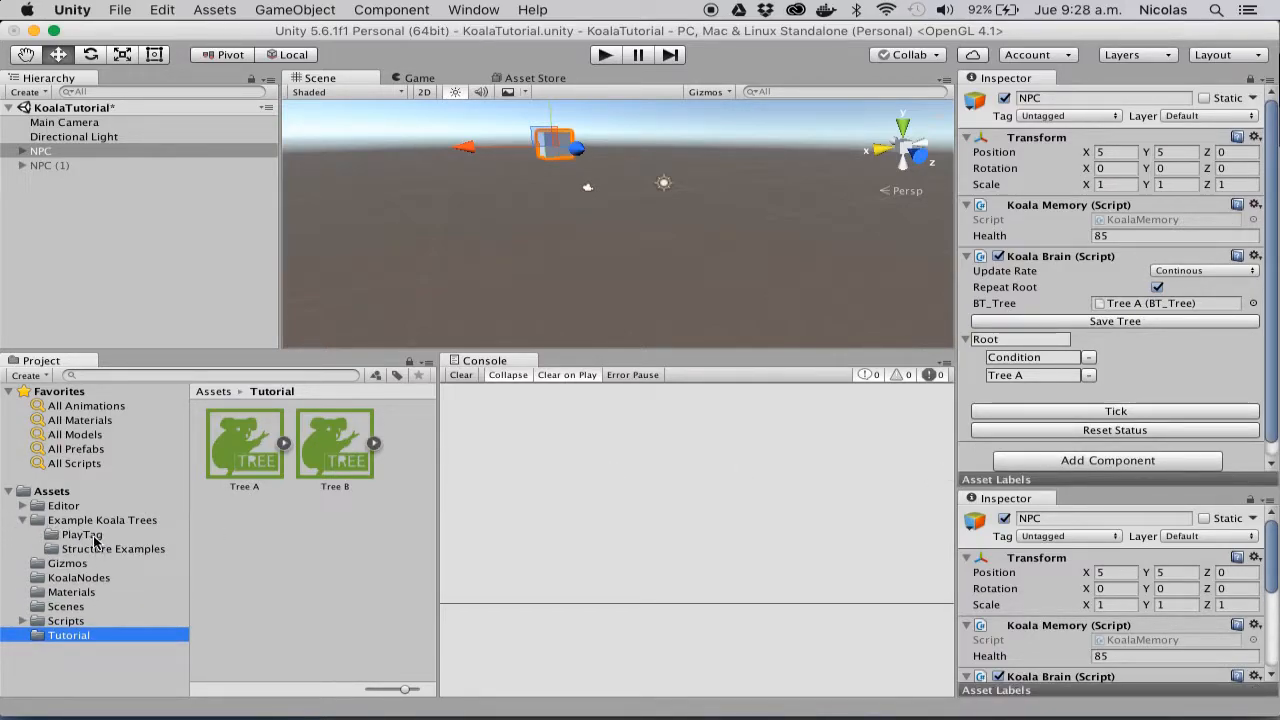
click(94, 537)
drag(366, 632, 1133, 303)
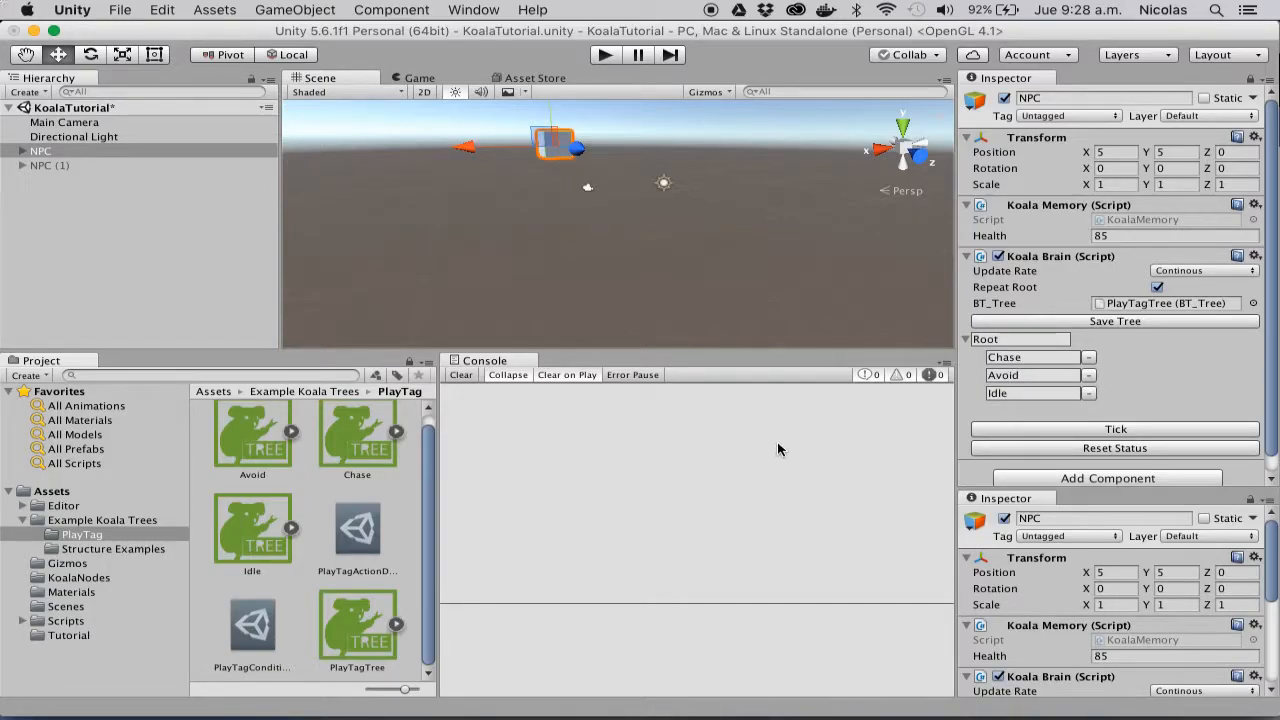
Step: Empty the Trees list of the Observer asset in the KoalaNodes folder by setting its size to 0
click(88, 577)
scroll(285, 542, down, 8)
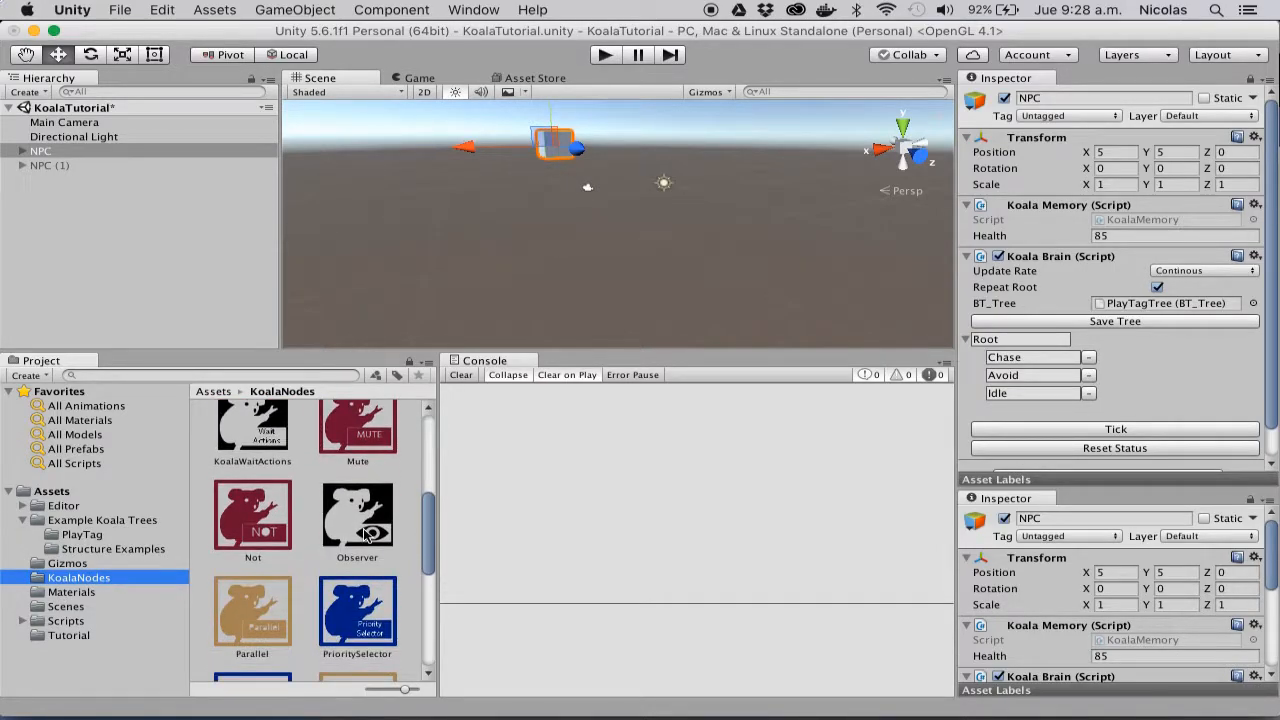
click(366, 535)
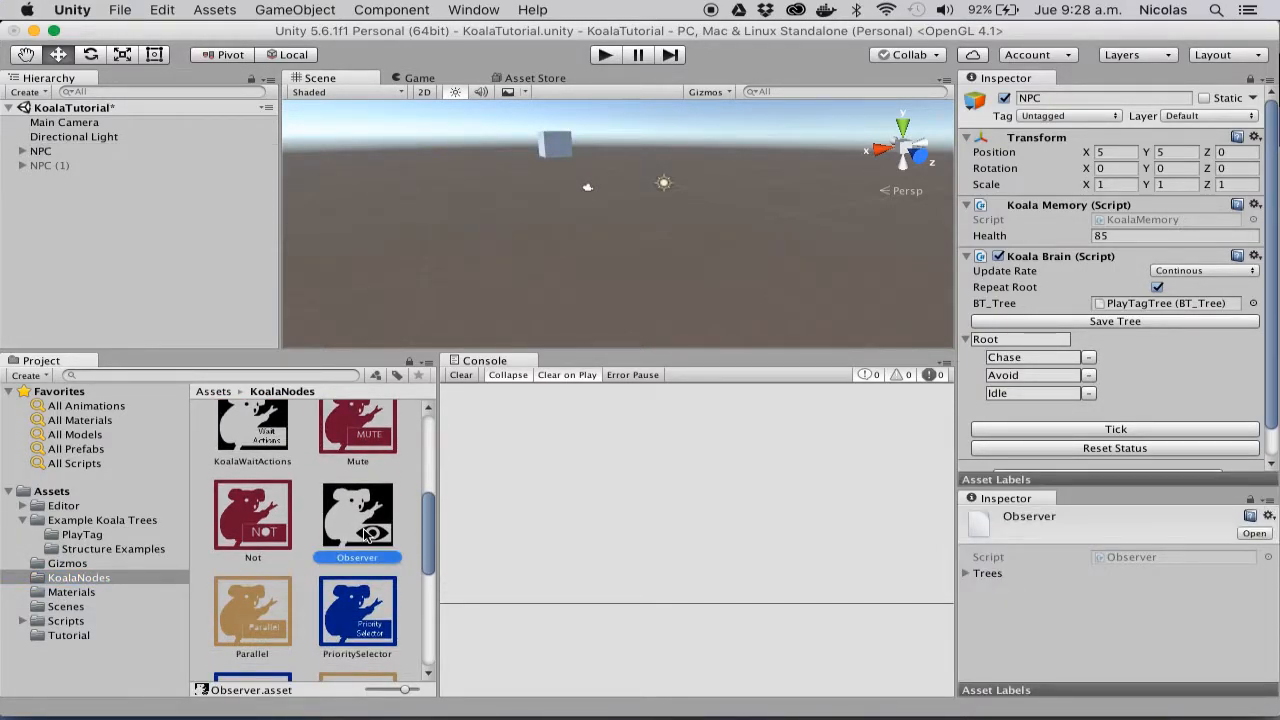
click(968, 574)
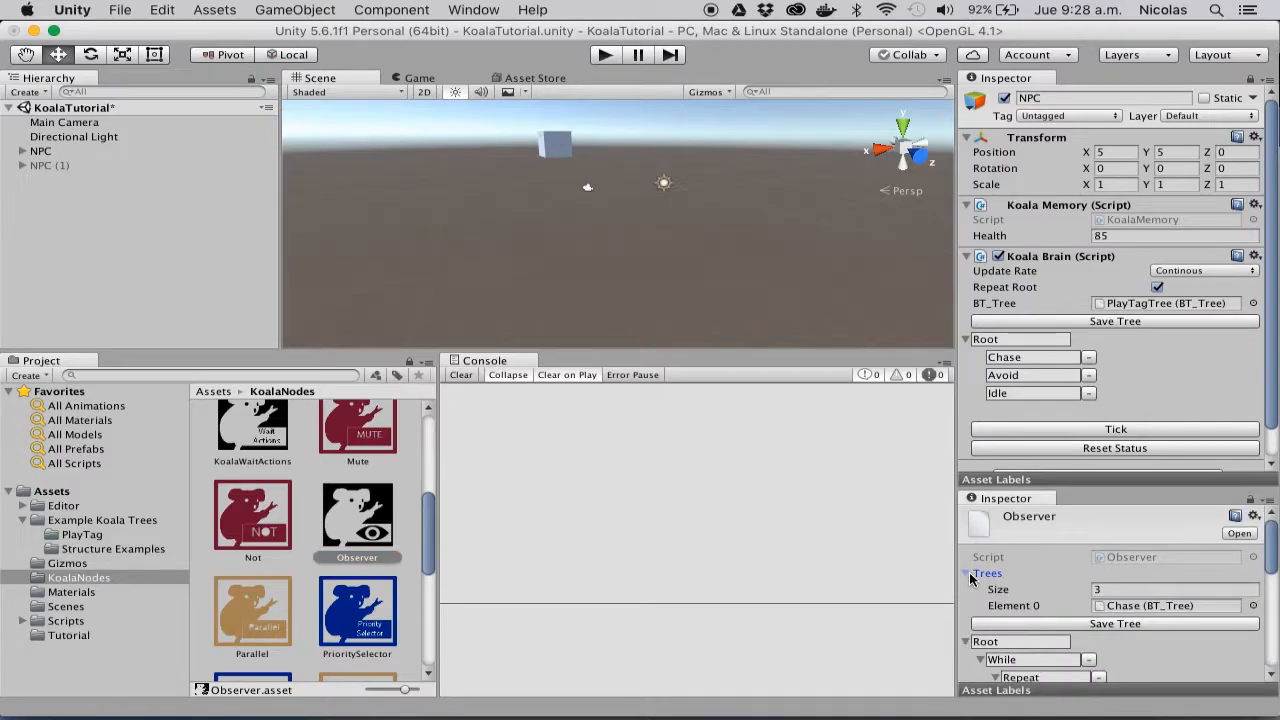
click(969, 575)
click(969, 575)
click(1128, 589)
text(0)
key(Return)
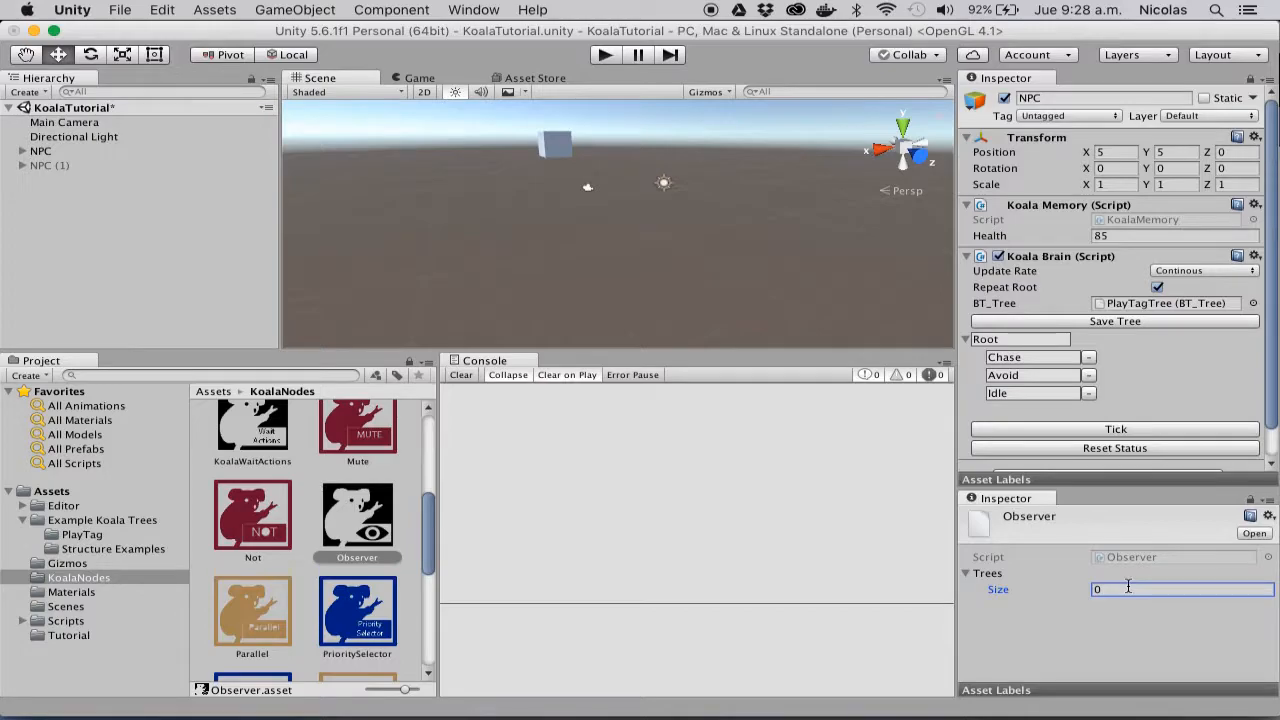
Step: Add another Inspector view in the same dock area as the Hierarchy
click(269, 81)
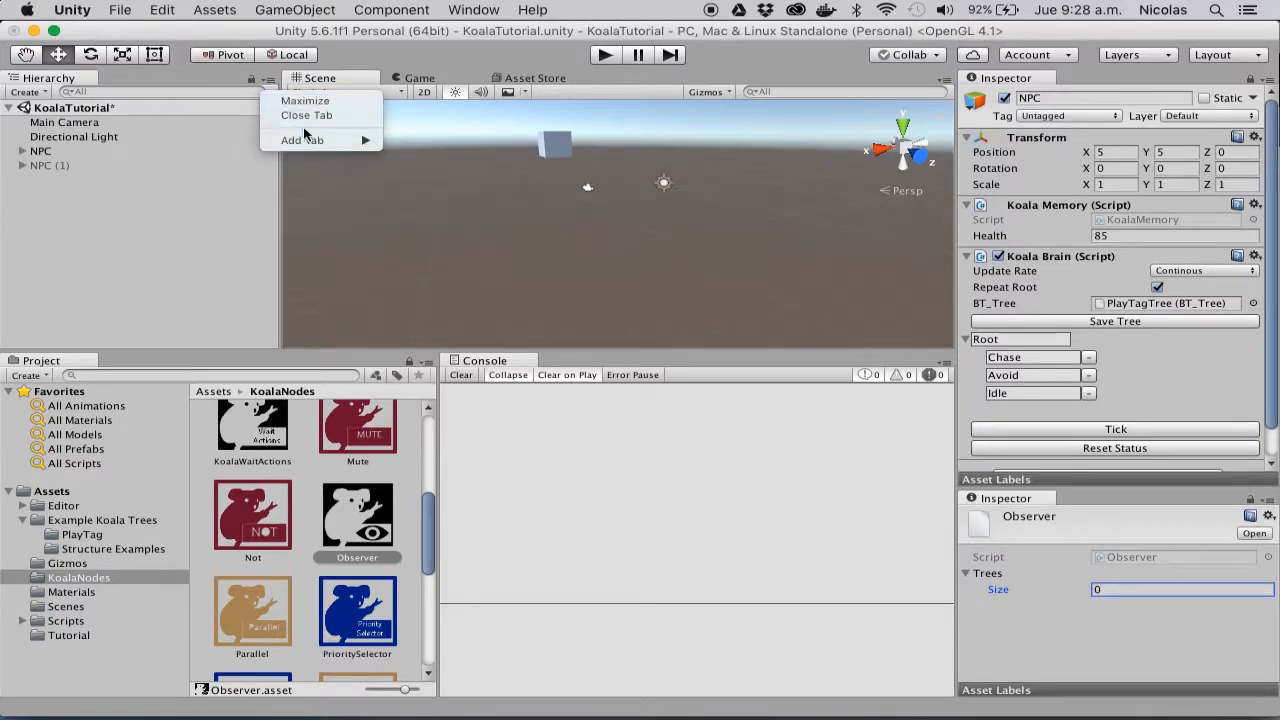
mouse_move(330, 140)
click(452, 169)
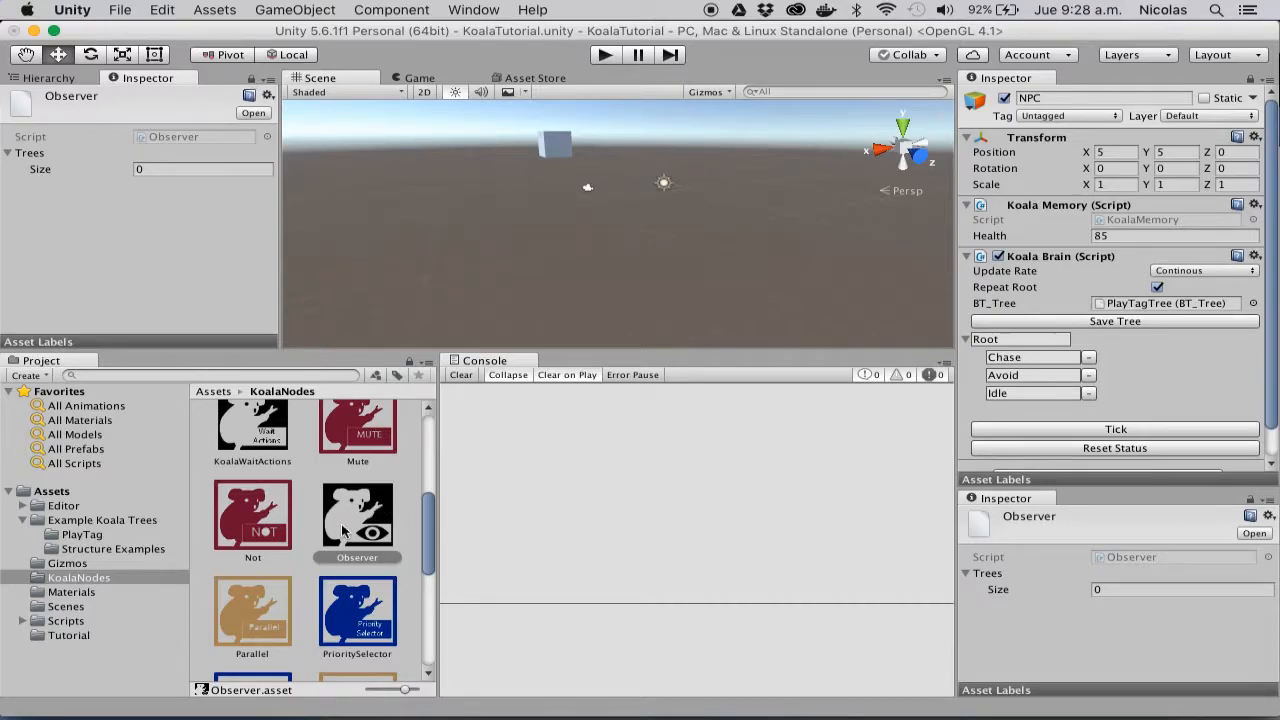
Step: Add the Chase and Idle trees from the PlayTag folder to the Observer's Trees list
click(120, 536)
drag(357, 437, 36, 152)
scroll(207, 252, down, 1)
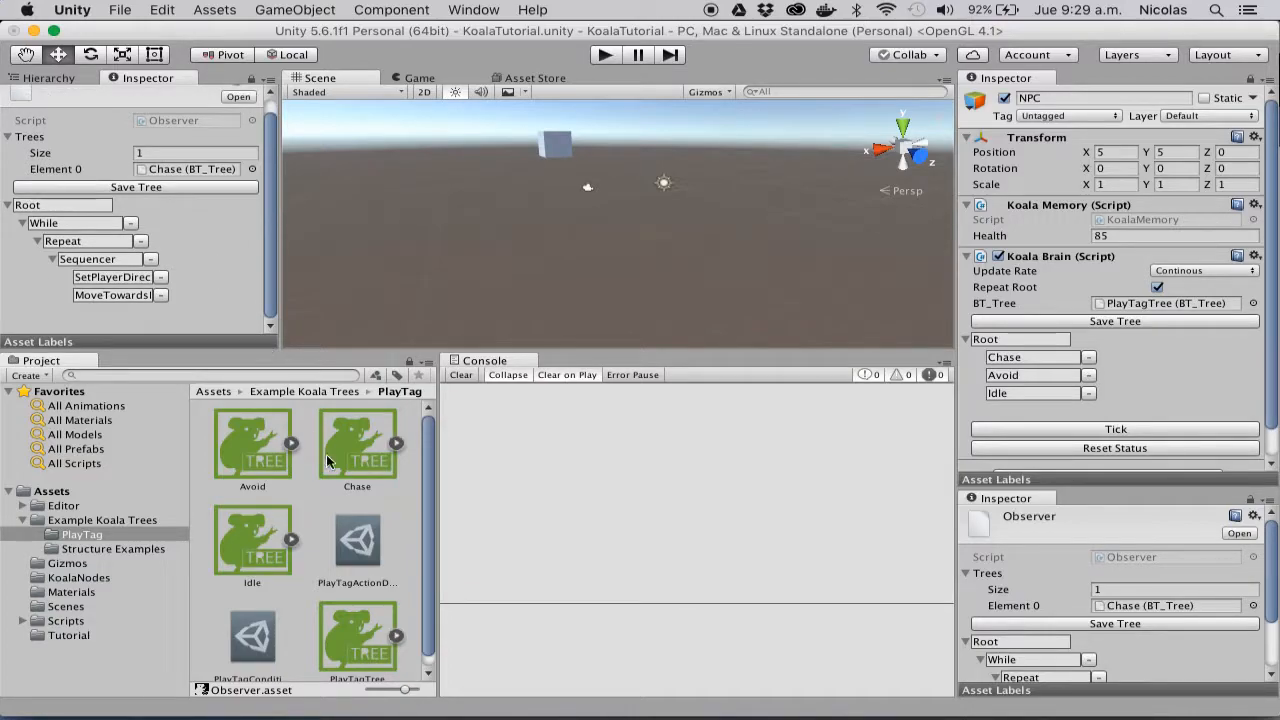
drag(255, 547, 58, 148)
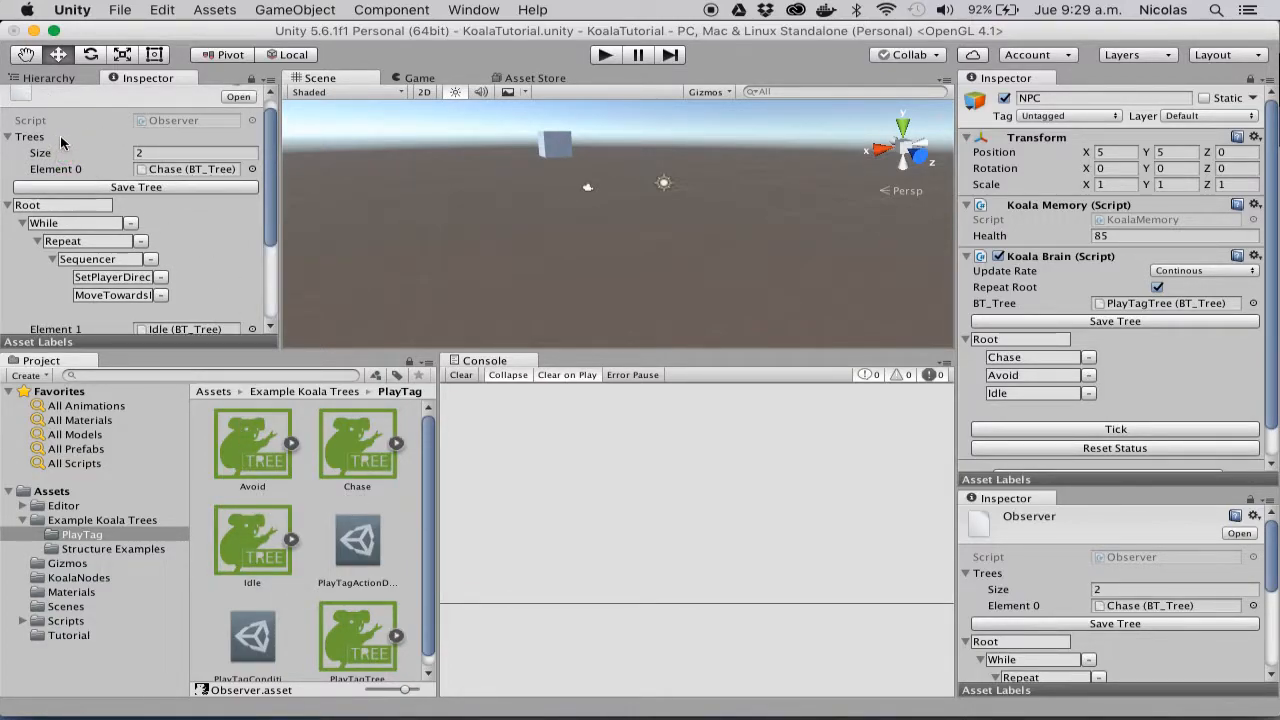
Step: Examine the node structures of the Chase and Idle trees in the Observer's Trees list
scroll(188, 238, down, 3)
scroll(185, 238, up, 5)
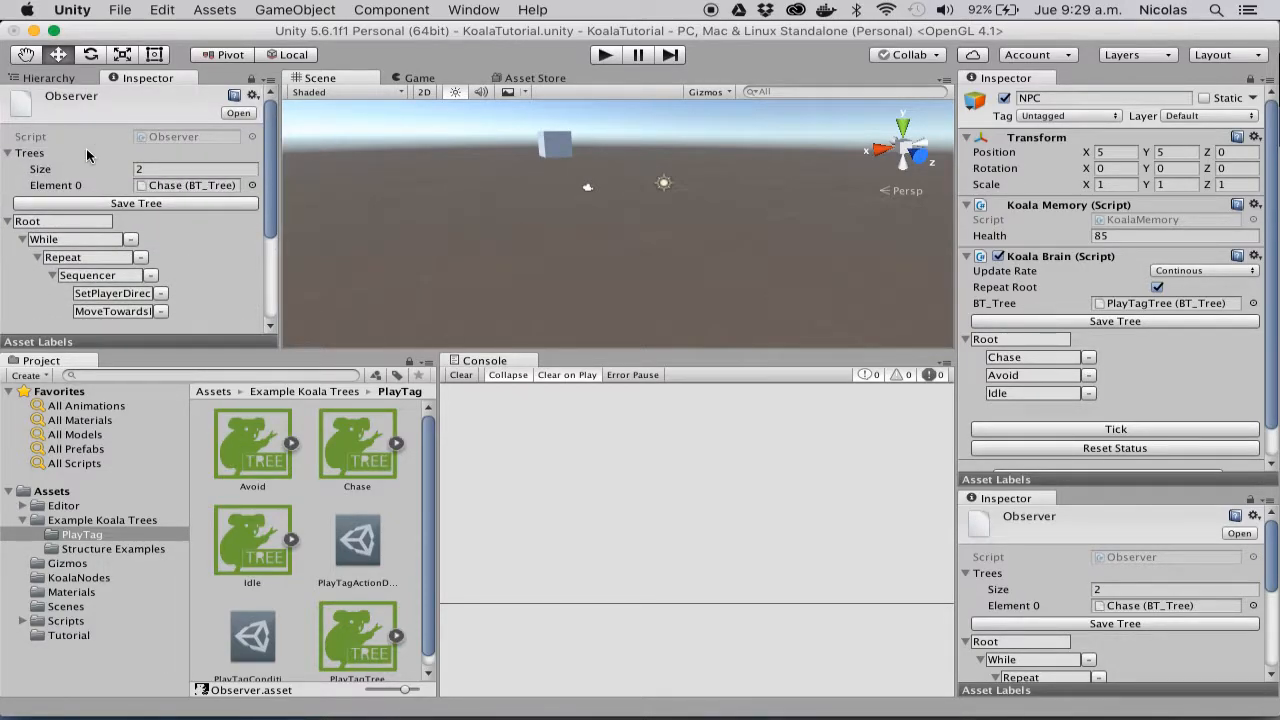
click(87, 155)
click(22, 156)
scroll(200, 286, down, 3)
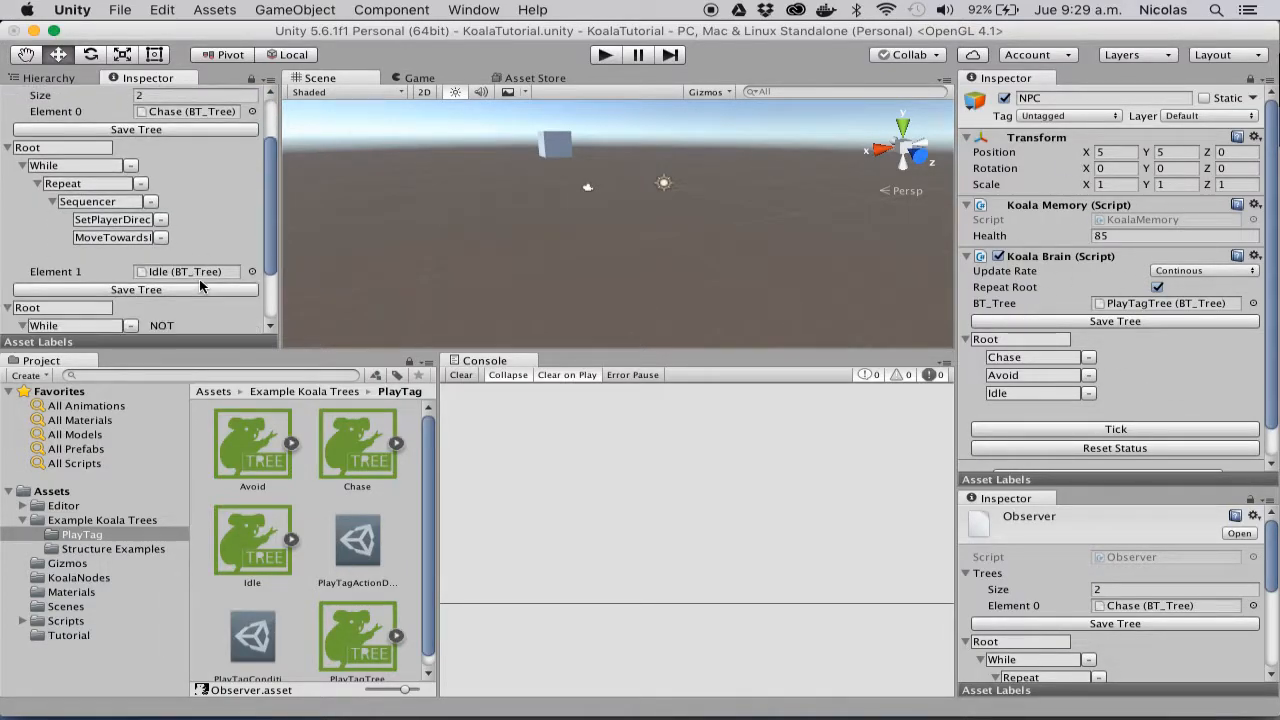
scroll(200, 286, down, 3)
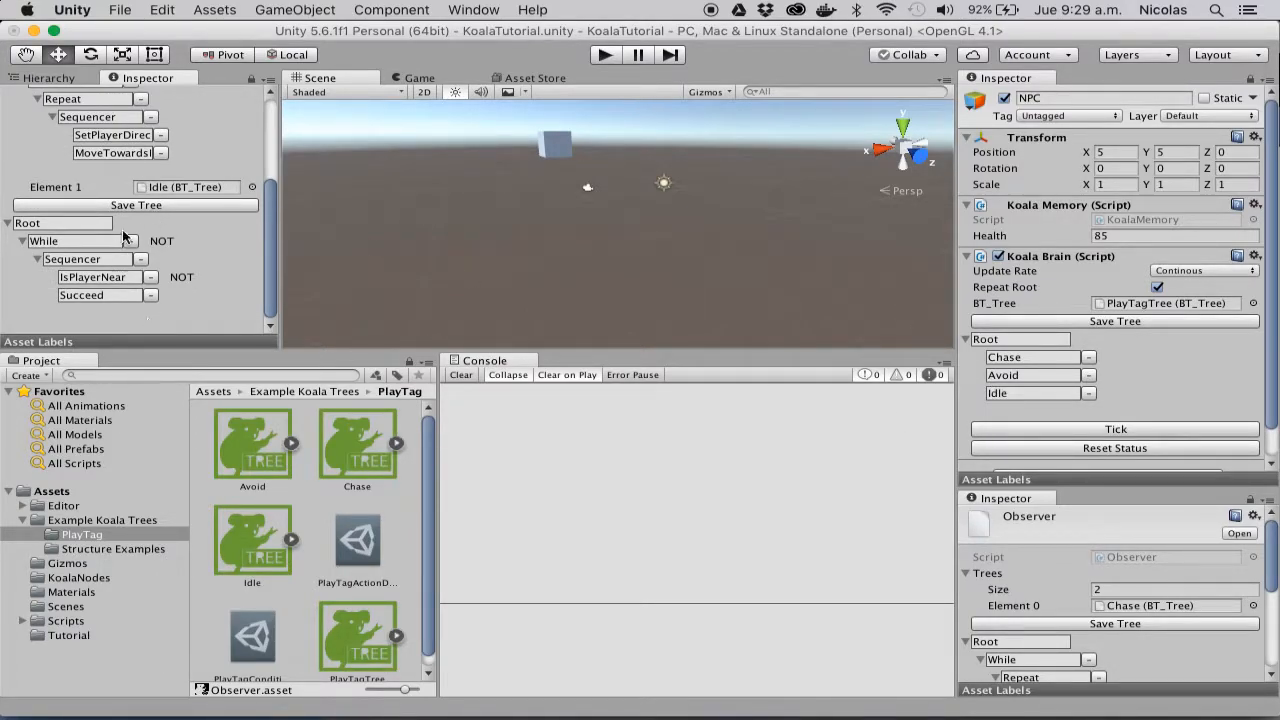
scroll(128, 192, up, 5)
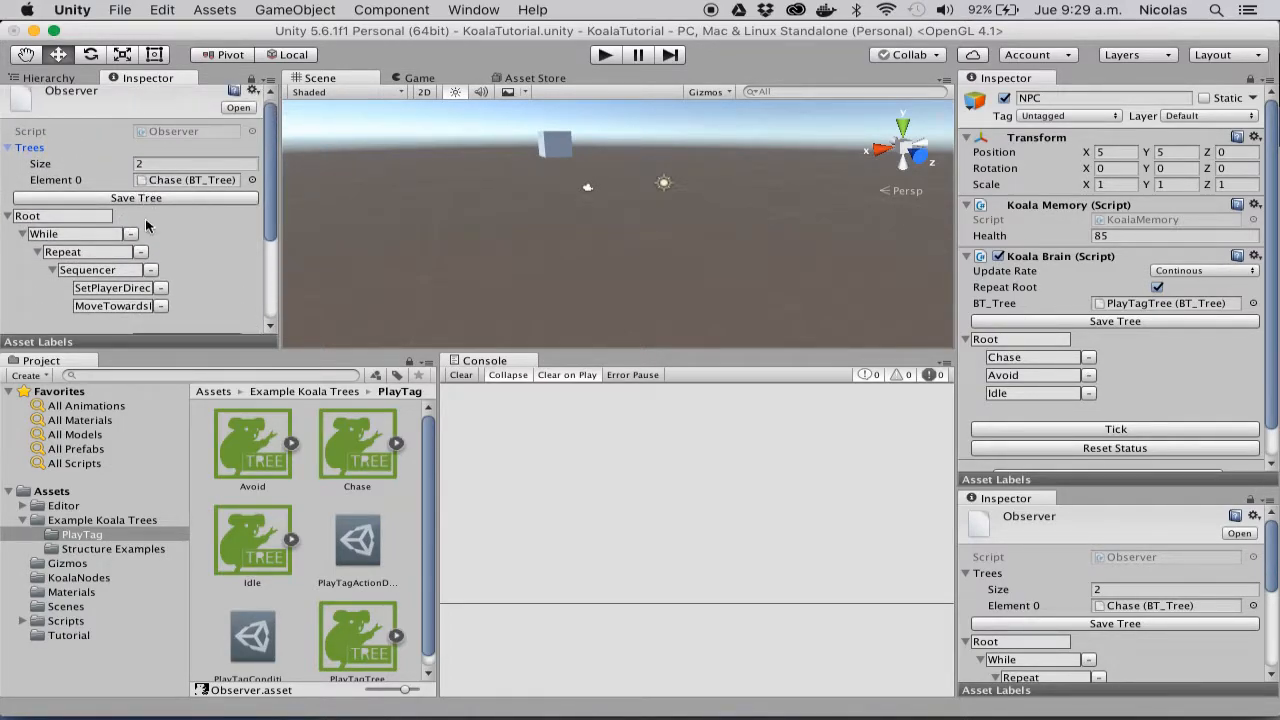
scroll(165, 195, down, 3)
scroll(159, 138, up, 3)
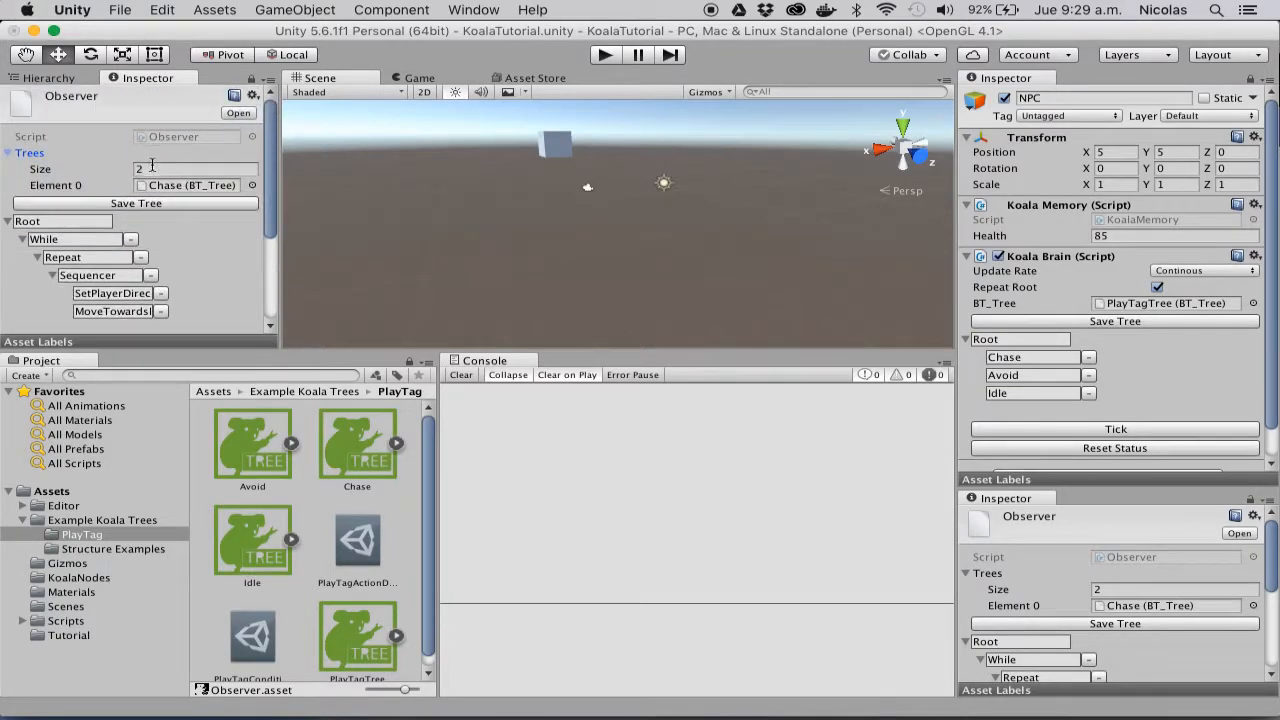
Step: Collapse the roots of the Idle and Chase trees in the Observer's Trees list
scroll(165, 249, down, 5)
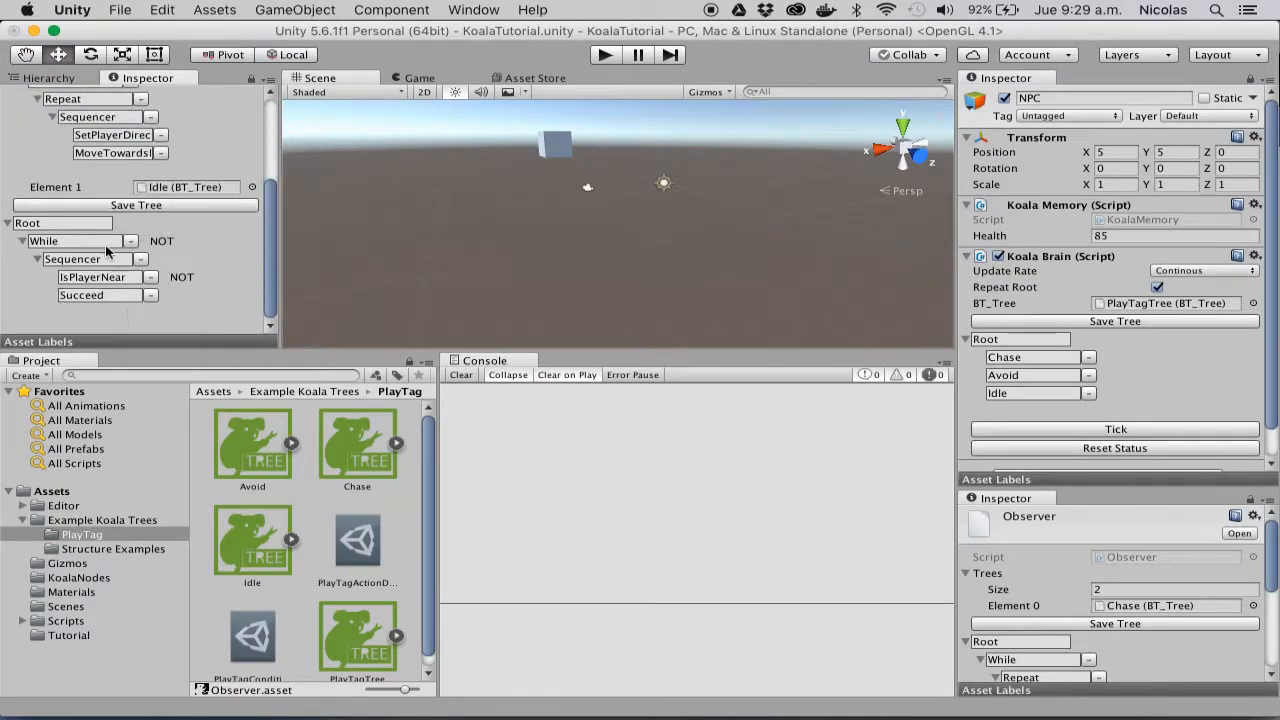
click(7, 223)
scroll(15, 195, up, 2)
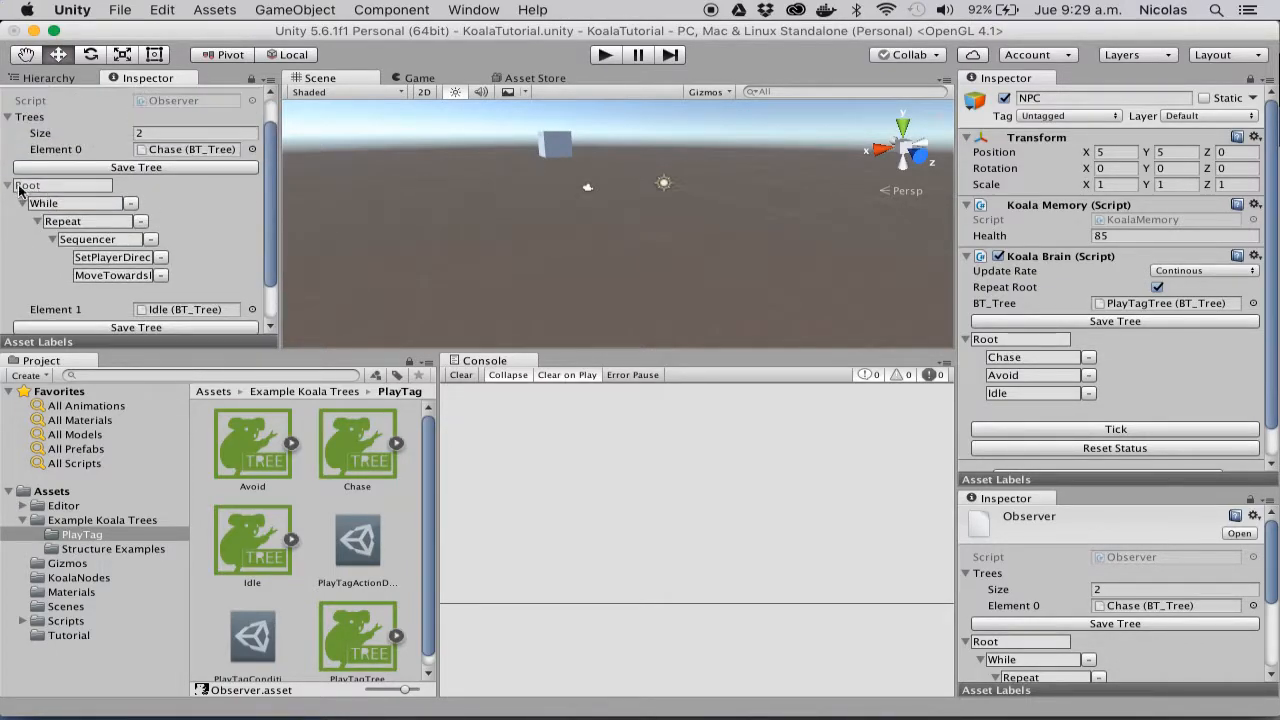
click(7, 186)
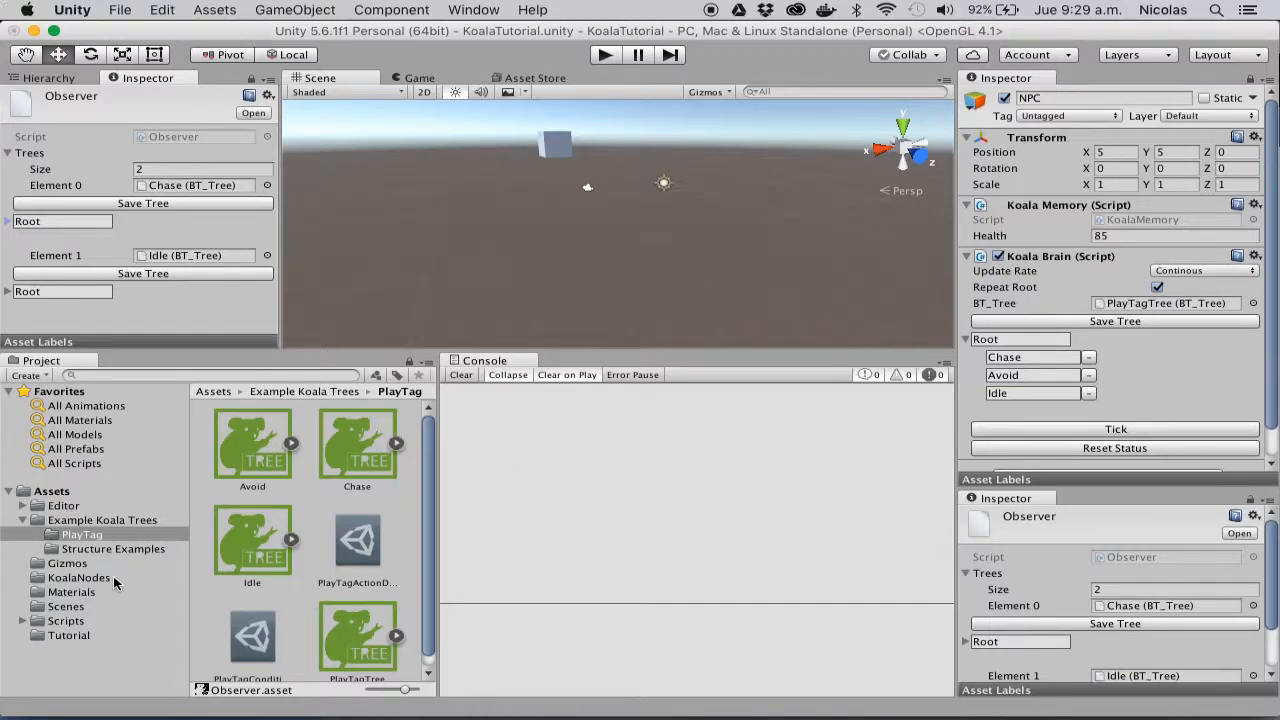
Step: Open the KoalaNodes folder and look through all its node assets, from ActionNode and Condition to Sequencer and While
click(80, 578)
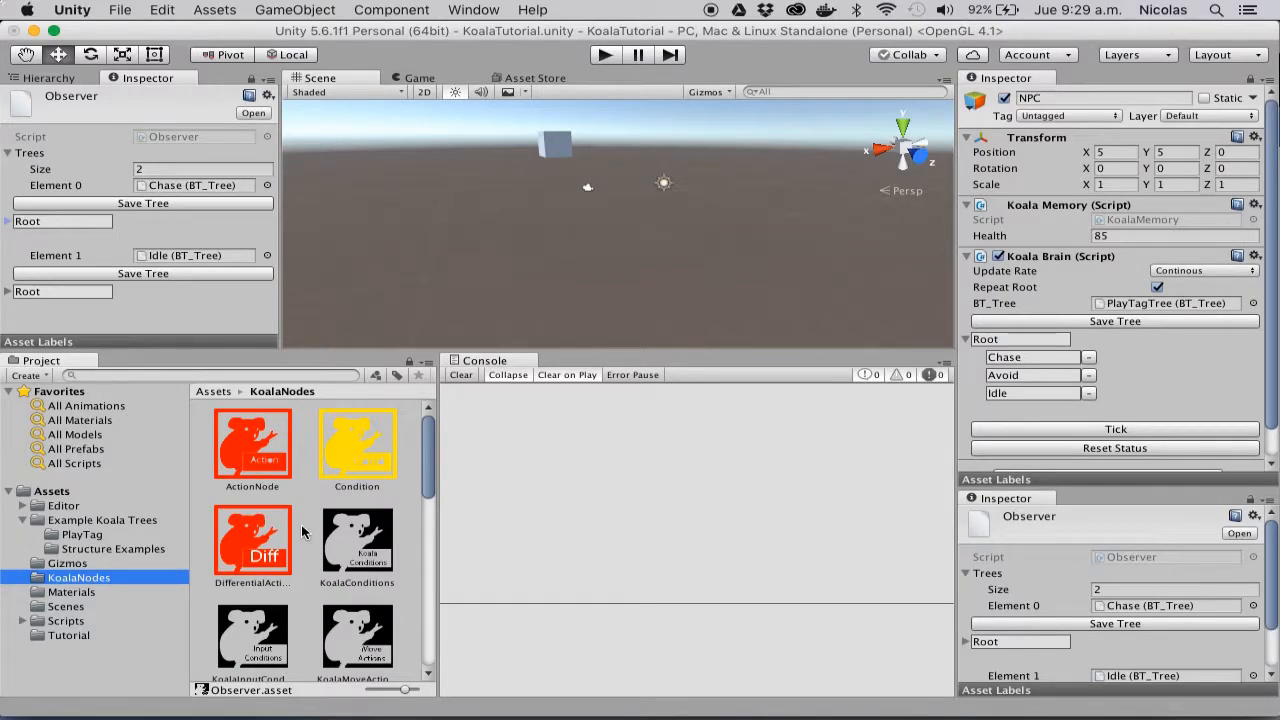
scroll(302, 530, down, 10)
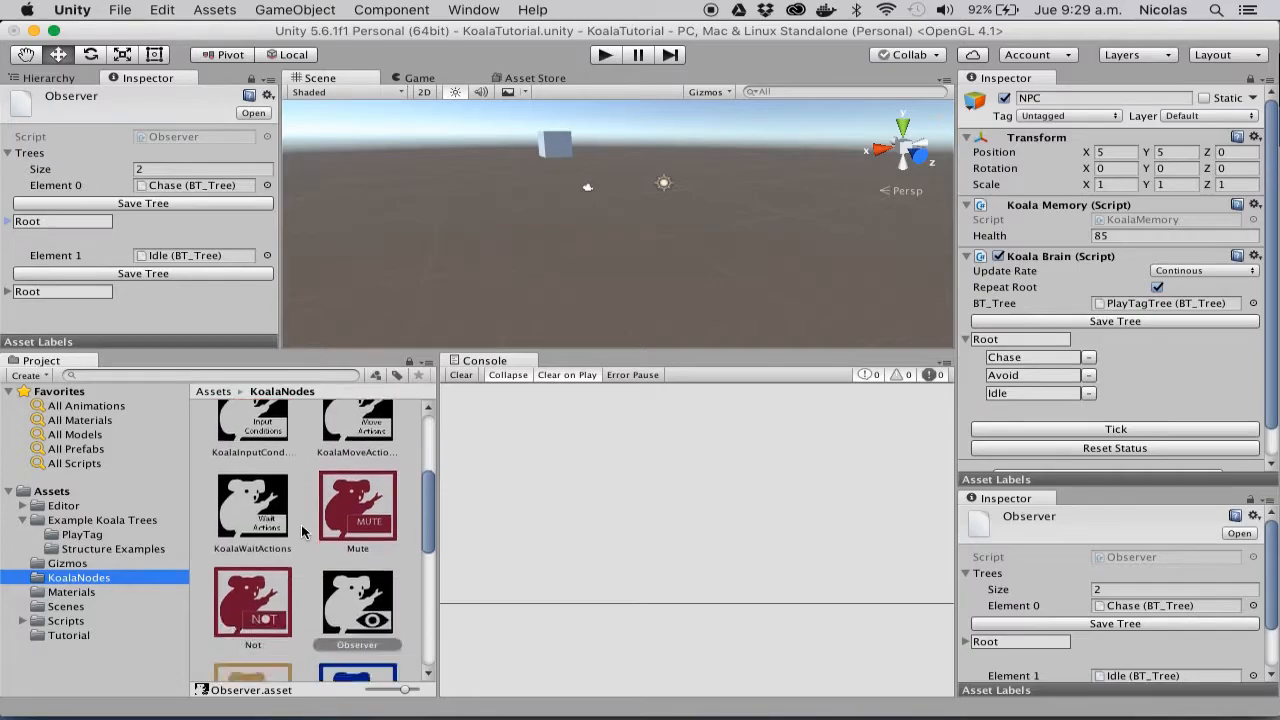
scroll(302, 531, up, 10)
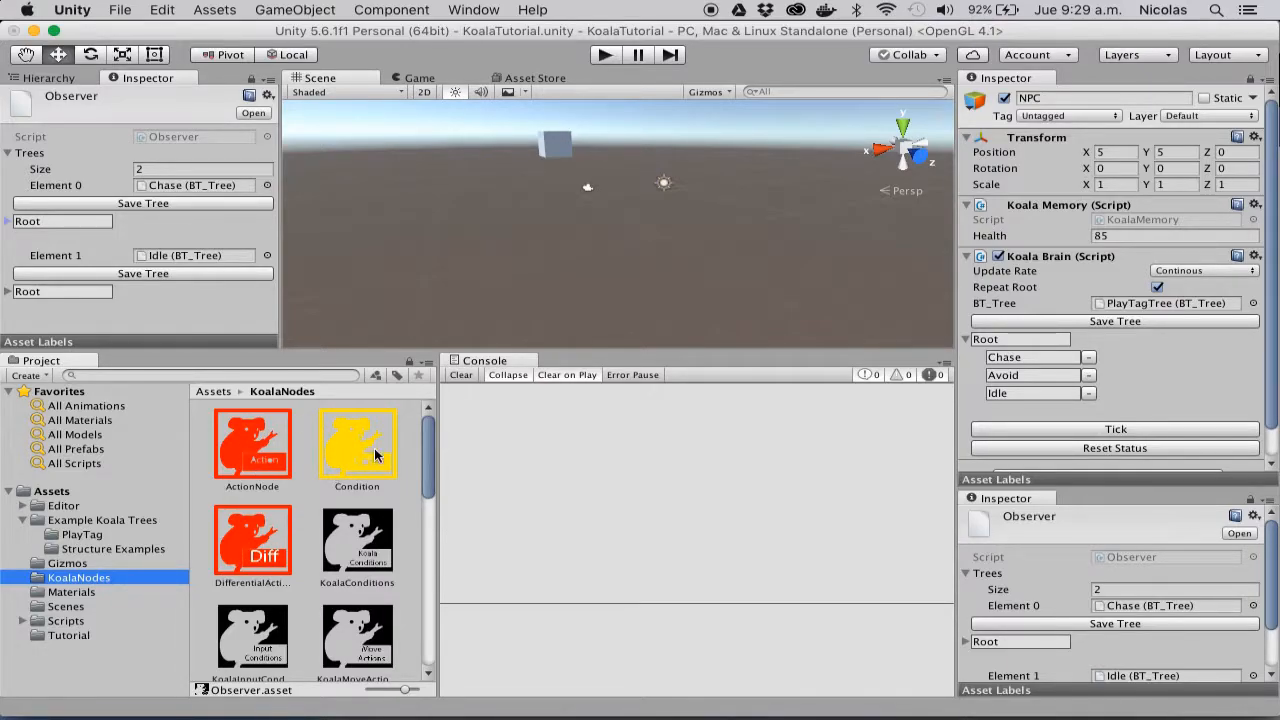
scroll(362, 478, down, 3)
scroll(378, 600, down, 4)
scroll(376, 520, up, 3)
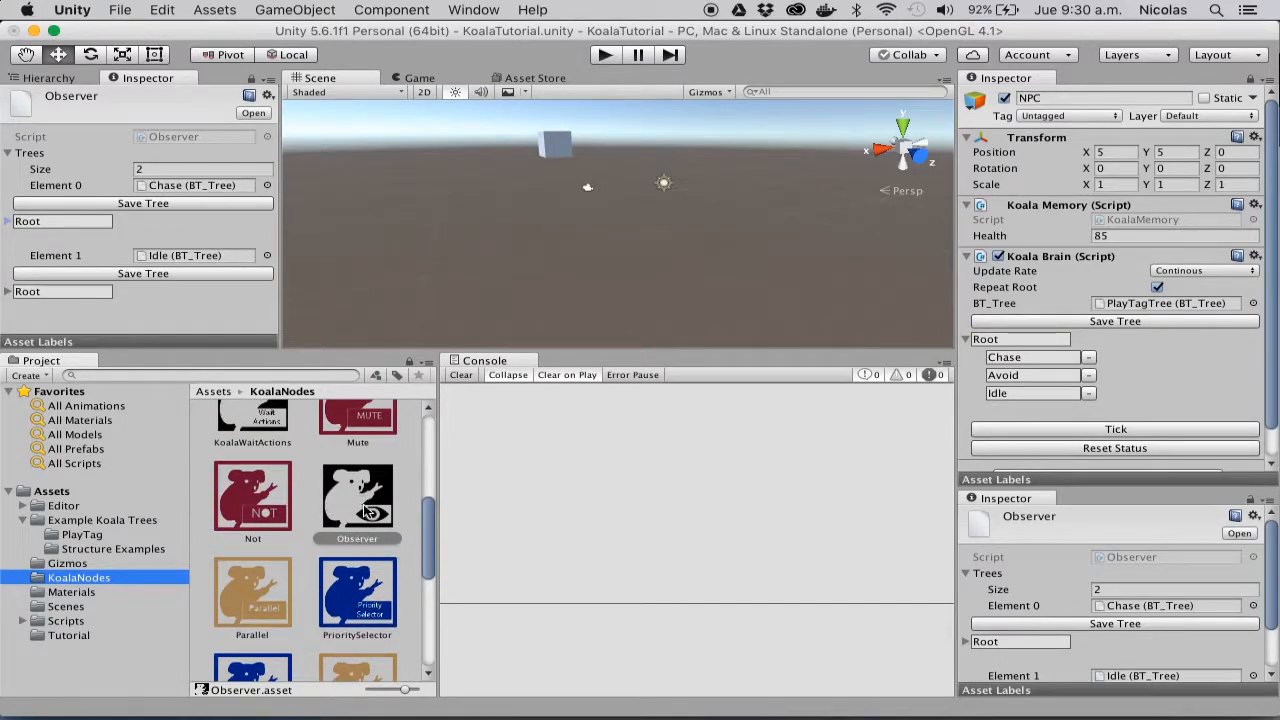
scroll(364, 514, up, 1)
scroll(364, 514, up, 5)
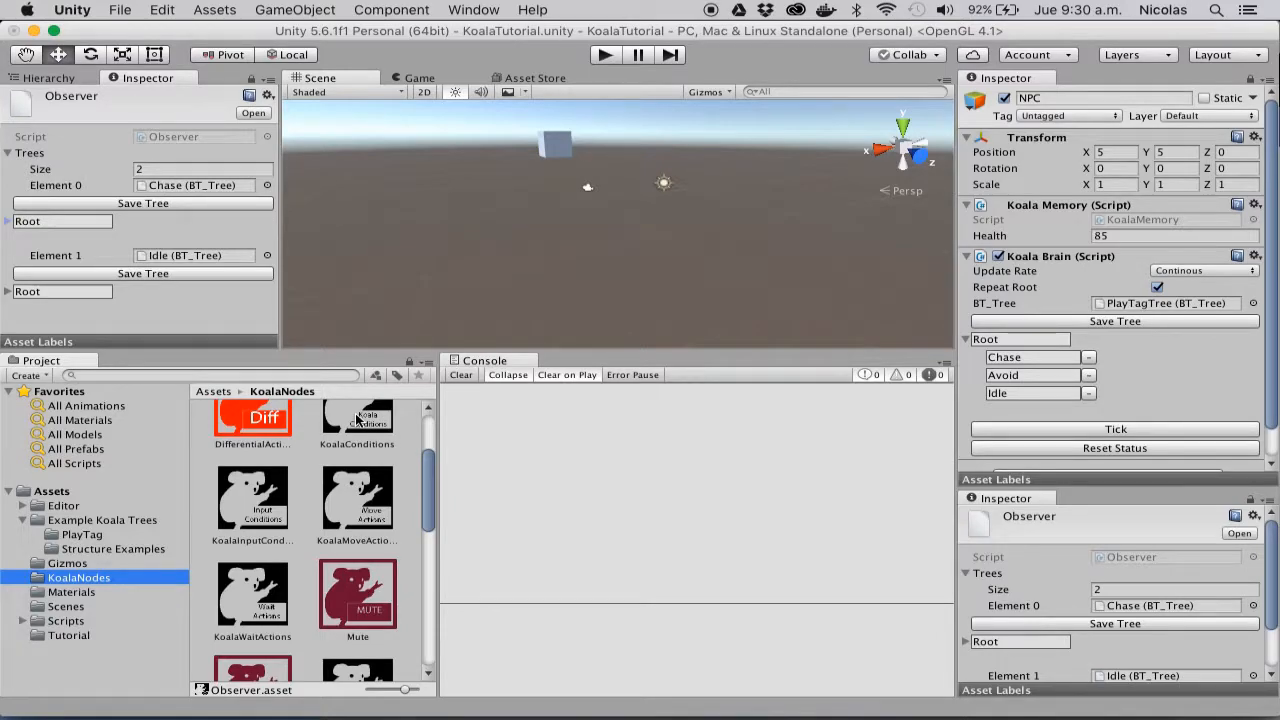
scroll(357, 420, up, 2)
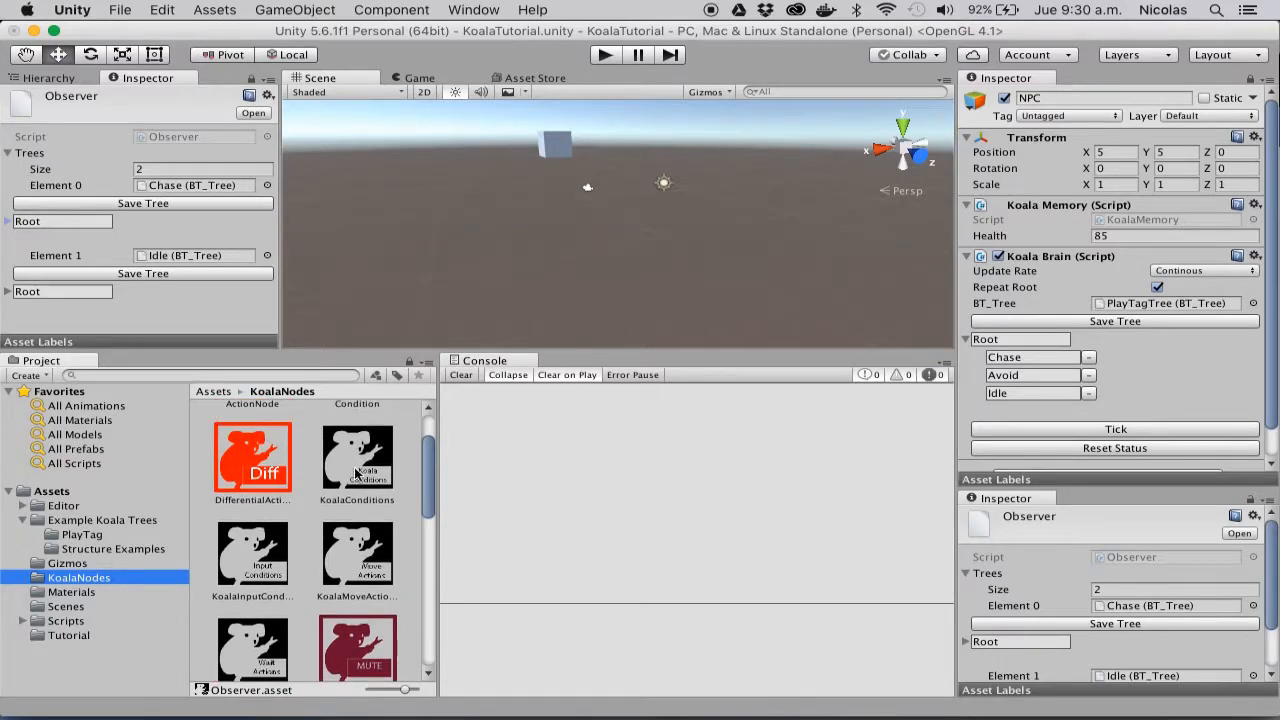
drag(375, 466, 966, 360)
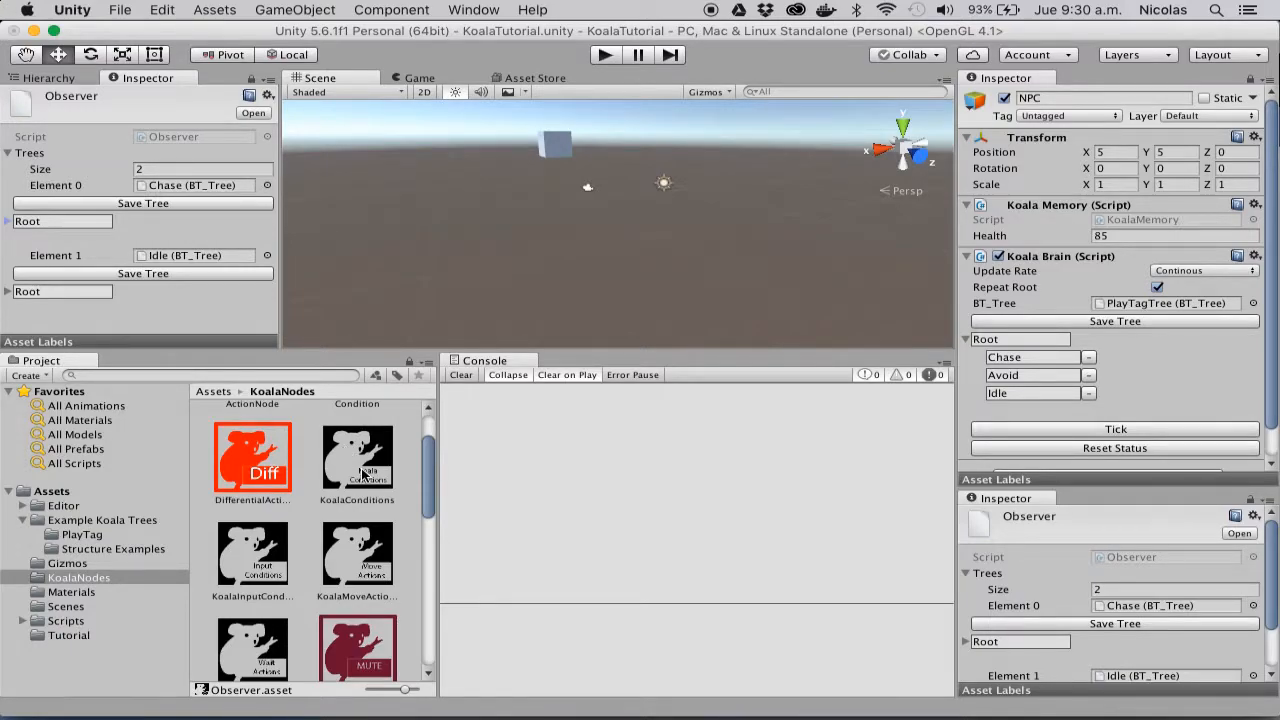
scroll(363, 474, down, 3)
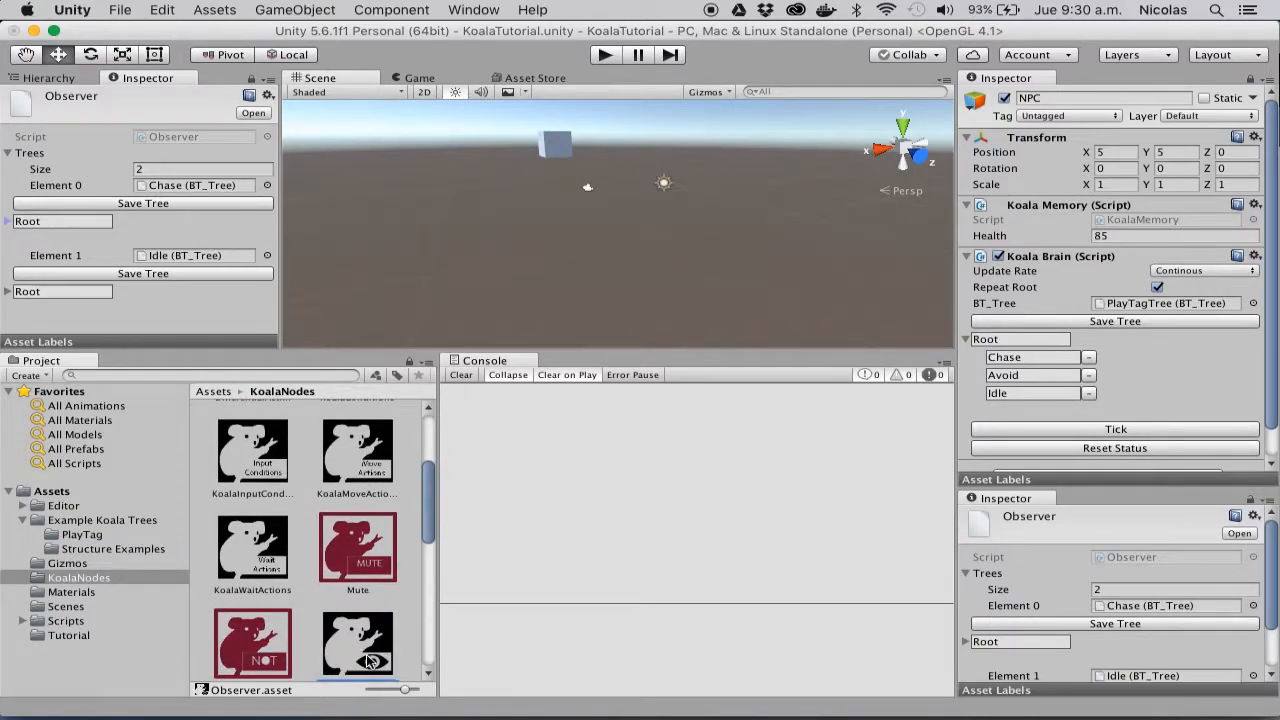
scroll(368, 662, up, 5)
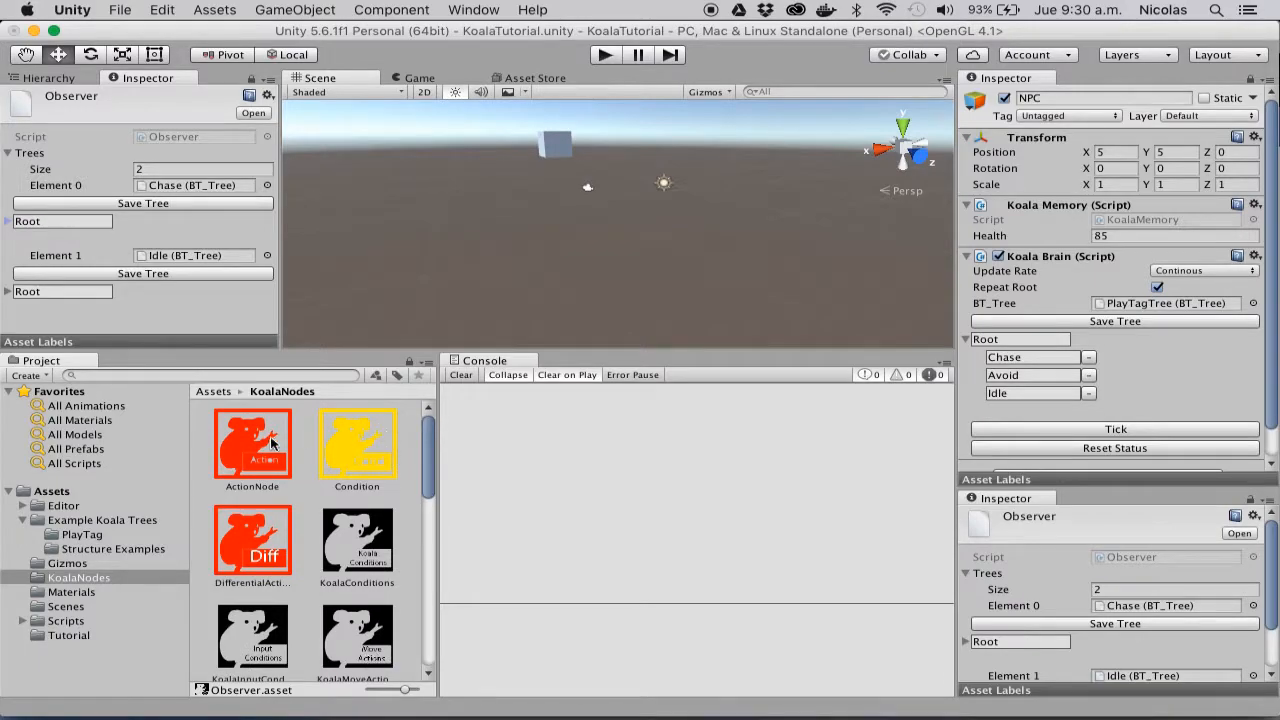
scroll(364, 495, down, 10)
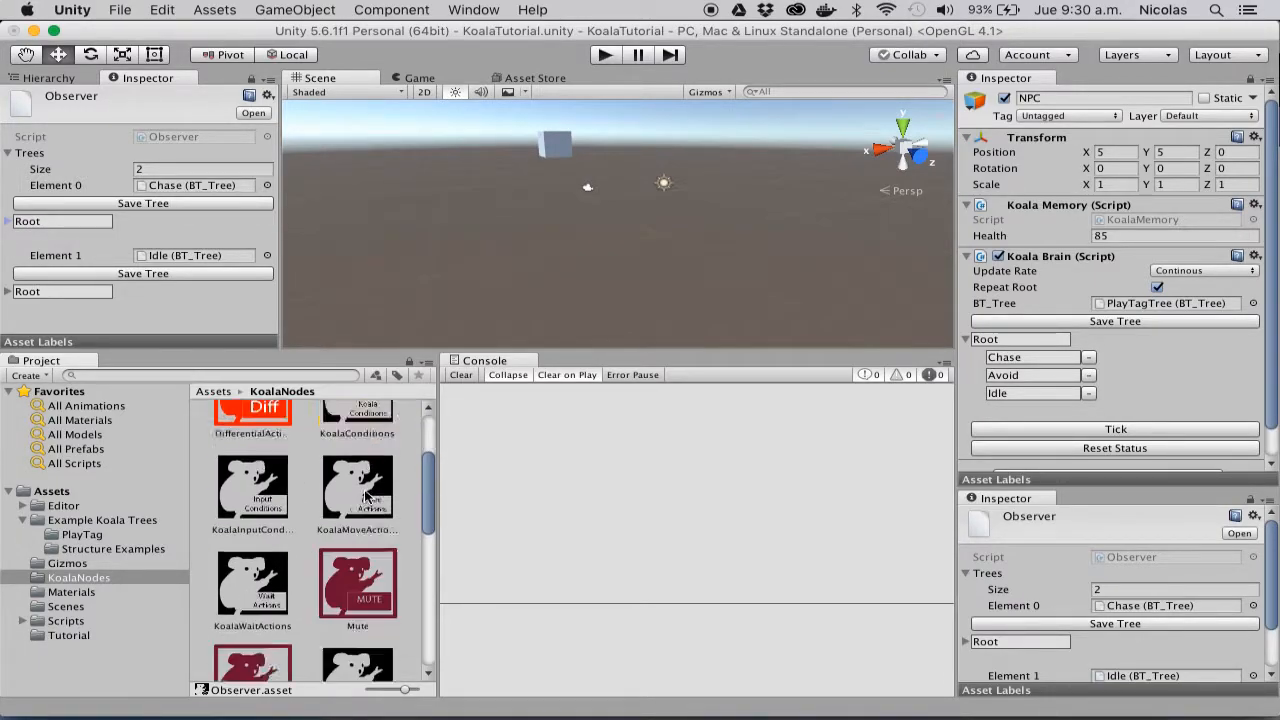
scroll(365, 495, up, 10)
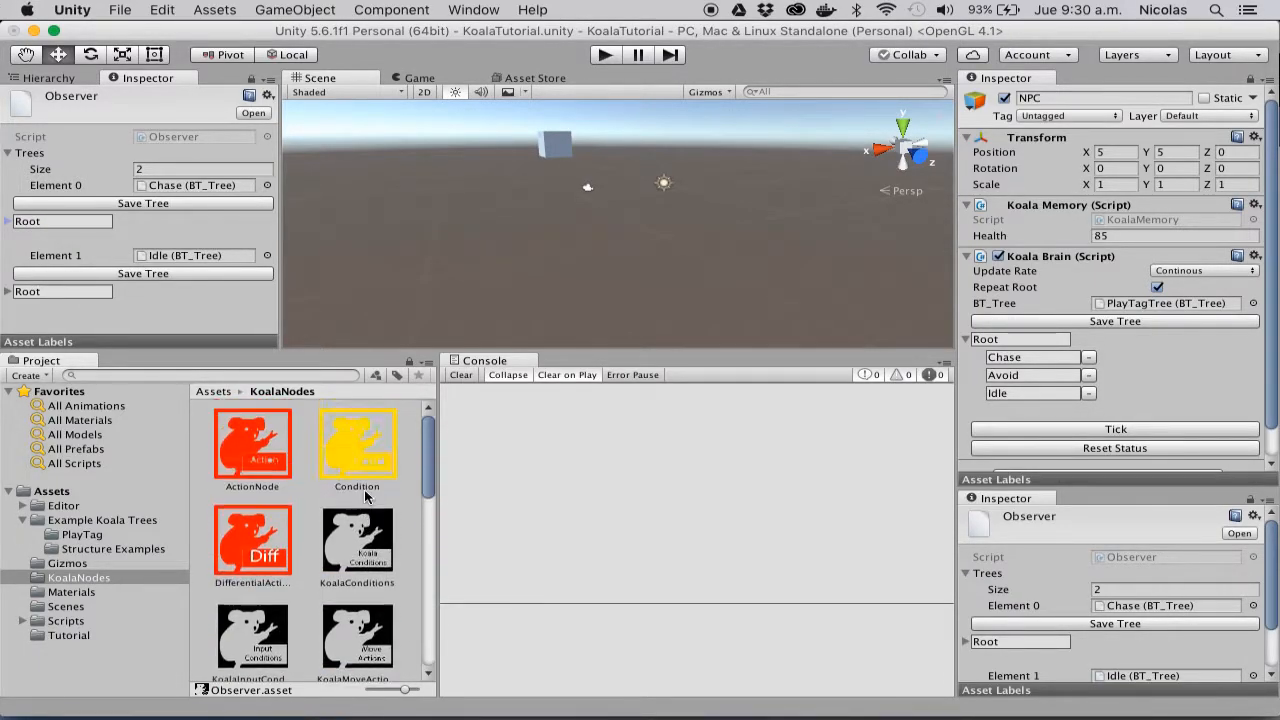
scroll(365, 495, down, 10)
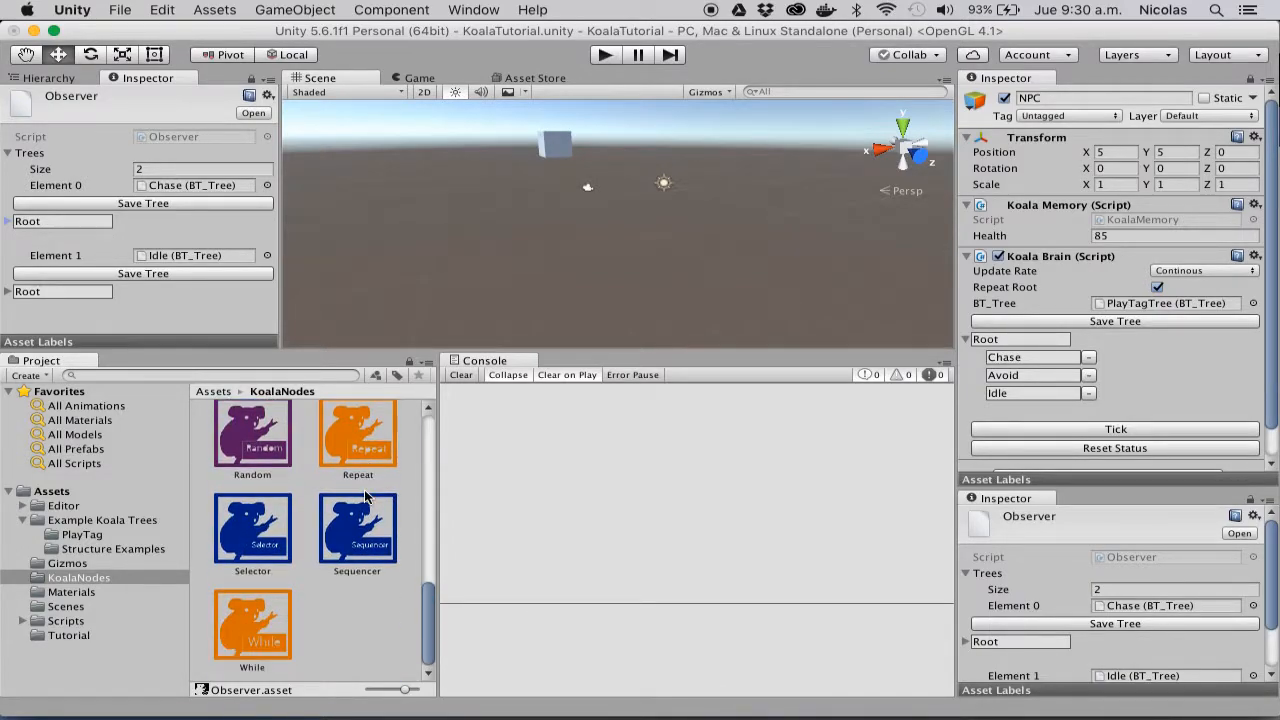
scroll(362, 510, up, 2)
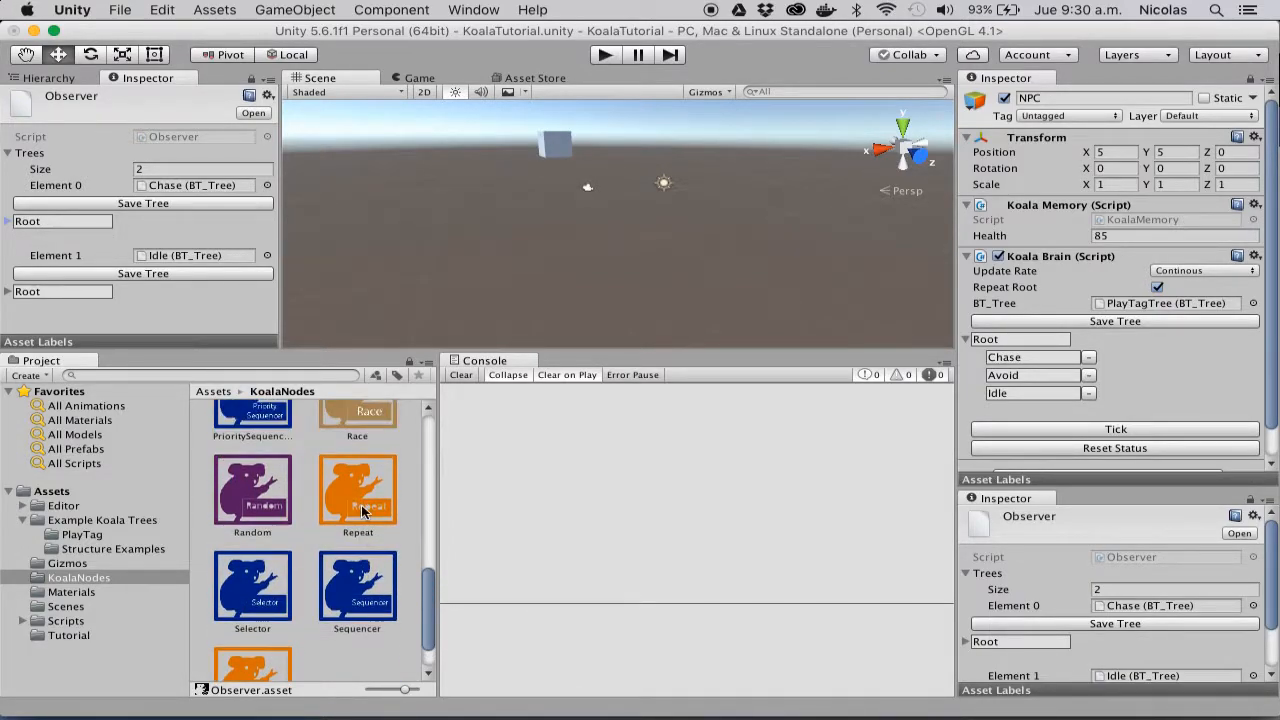
Step: Inspect the Sequencer, PrioritySequencer and PrioritySelector assets in the KoalaNodes folder
click(355, 609)
scroll(257, 601, up, 3)
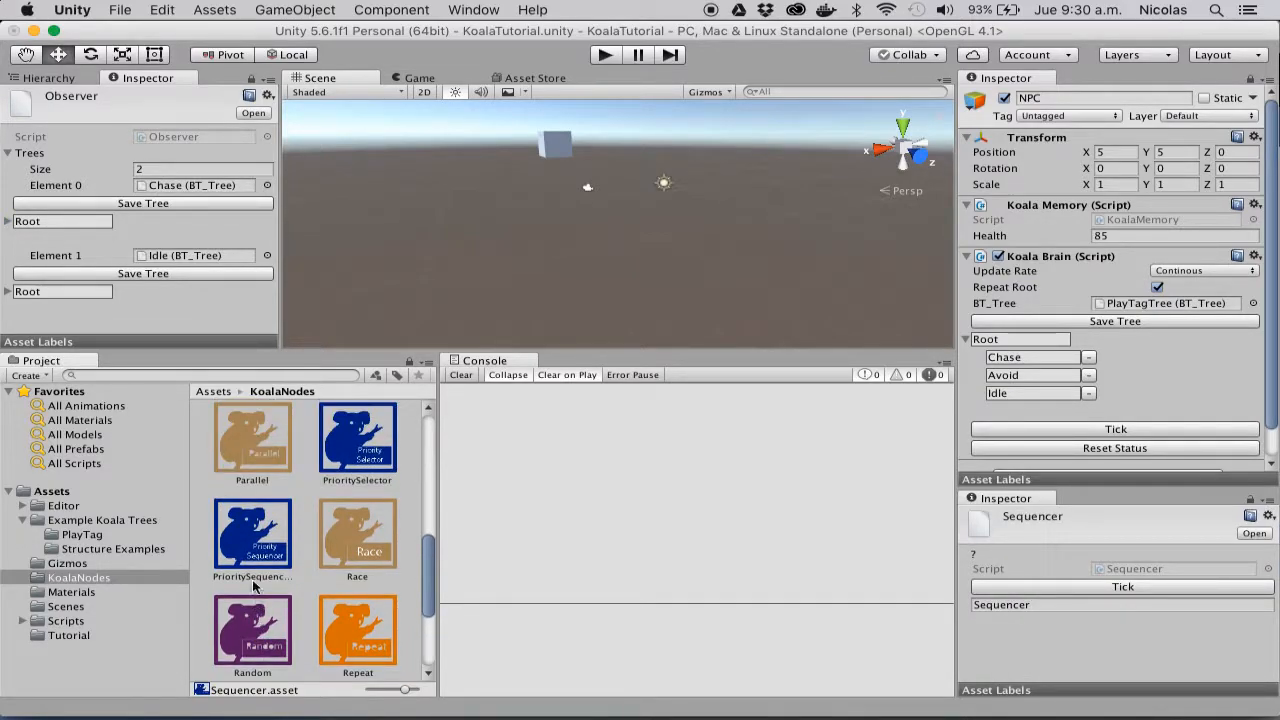
click(245, 545)
click(372, 432)
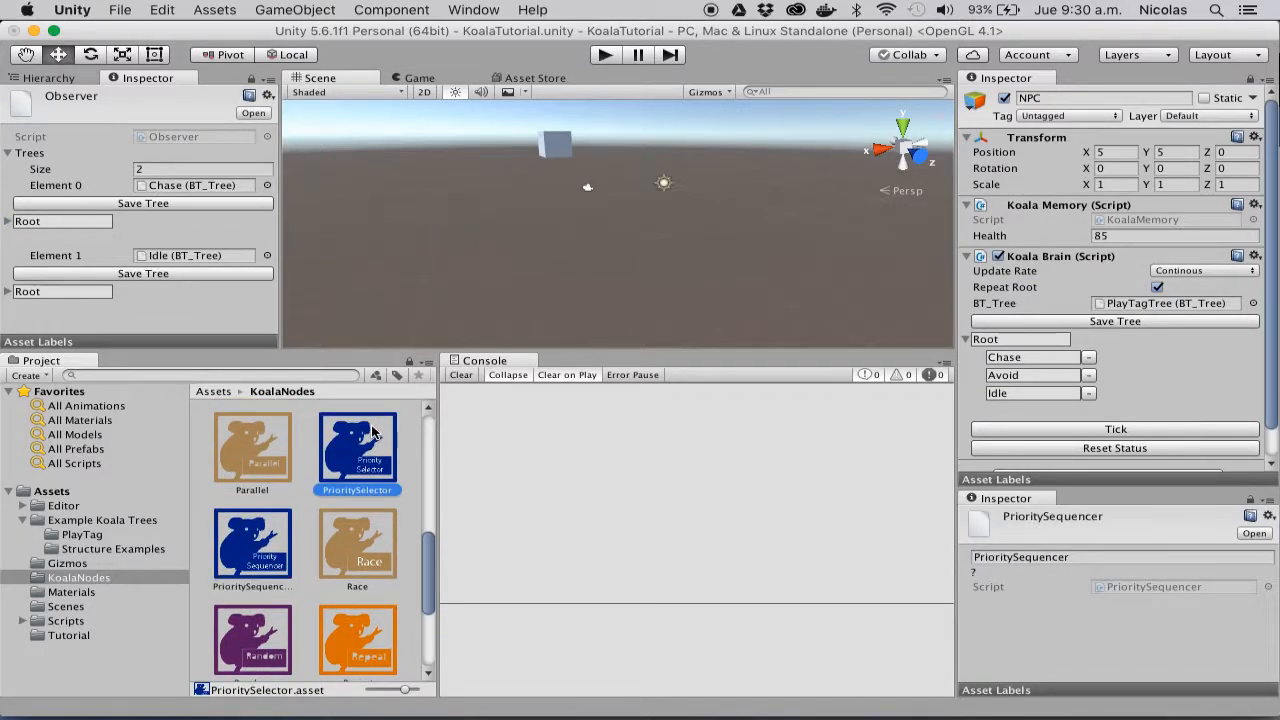
scroll(372, 432, down, 1)
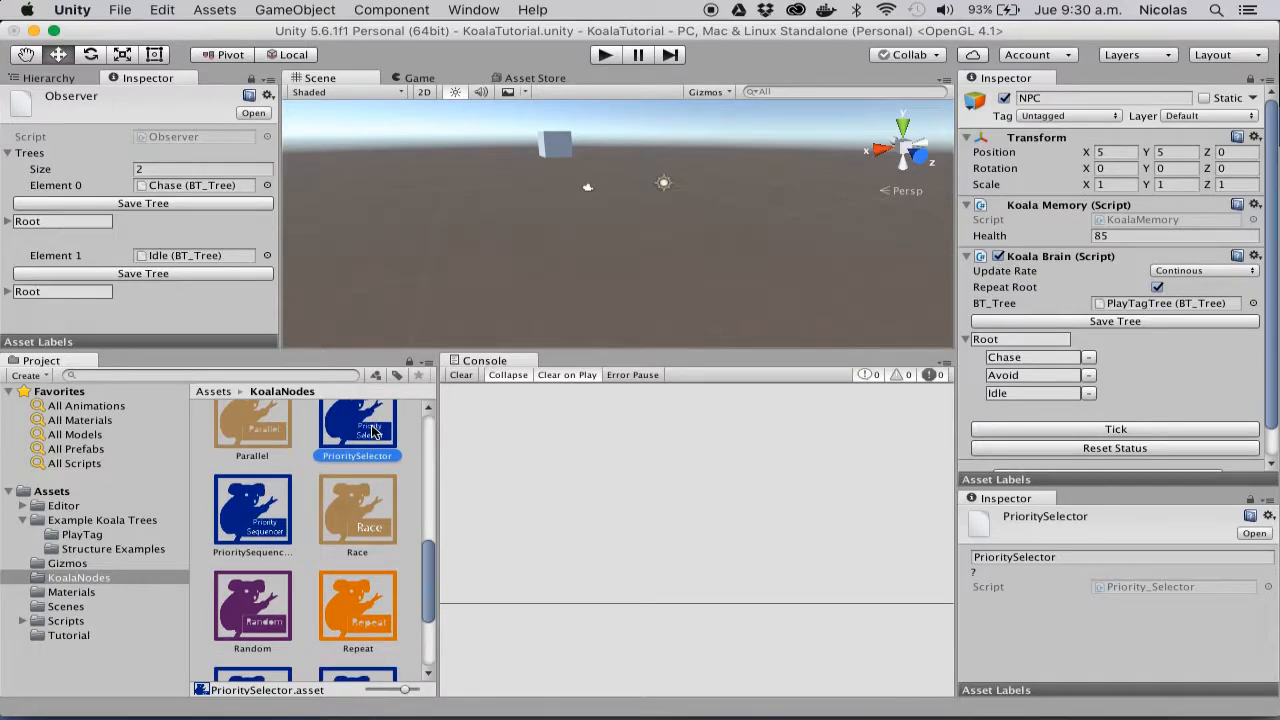
scroll(372, 432, up, 1)
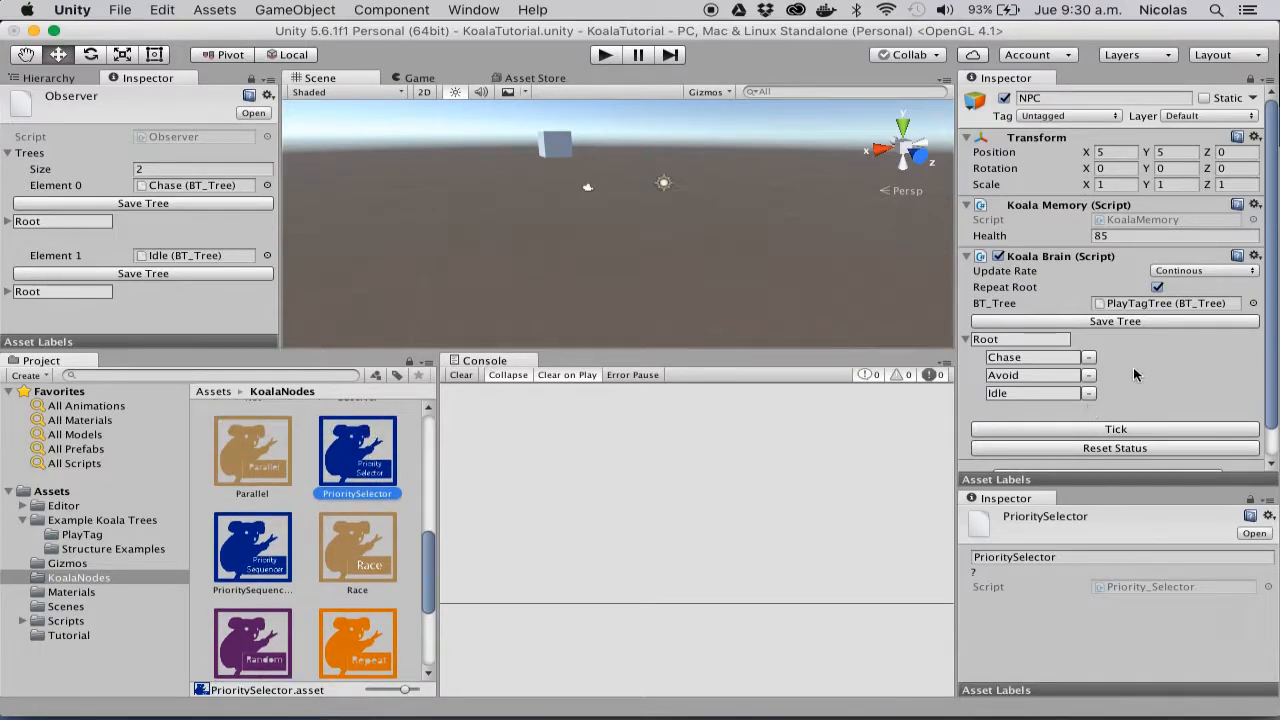
Step: Review the Repeat, Random, Parallel, Not and Mute node assets in the KoalaNodes folder
scroll(294, 586, down, 6)
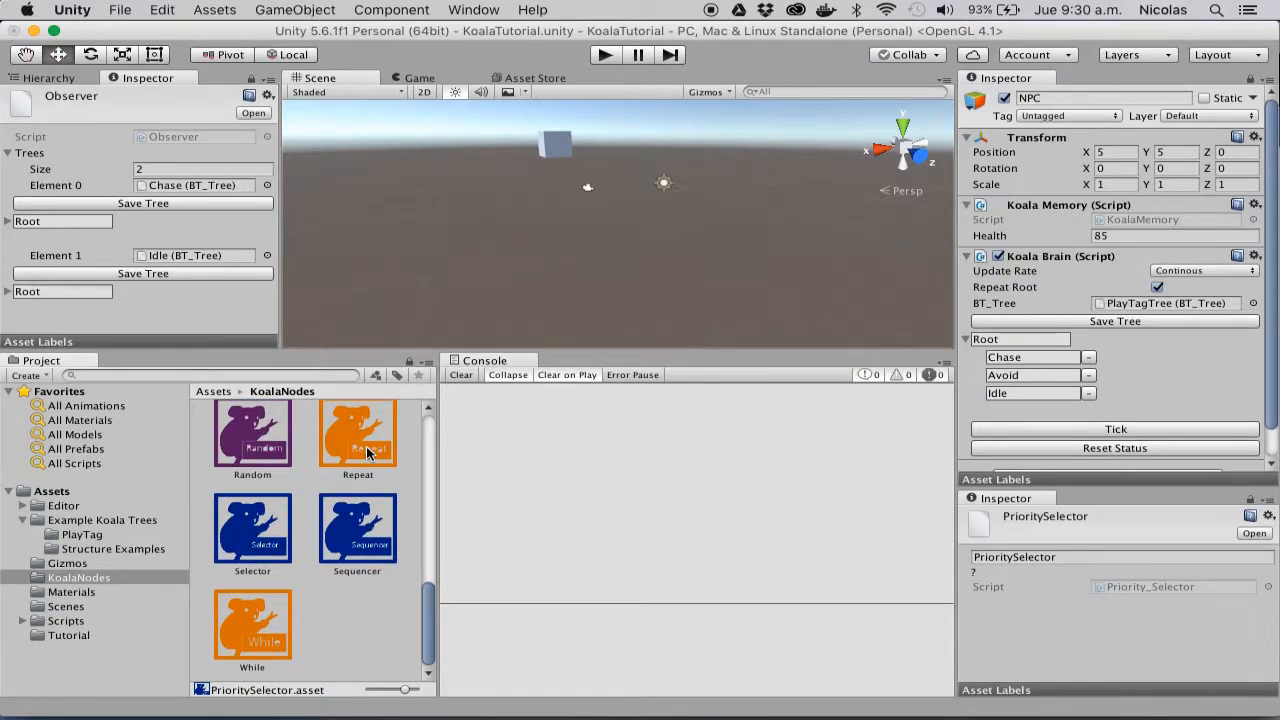
scroll(367, 452, up, 1)
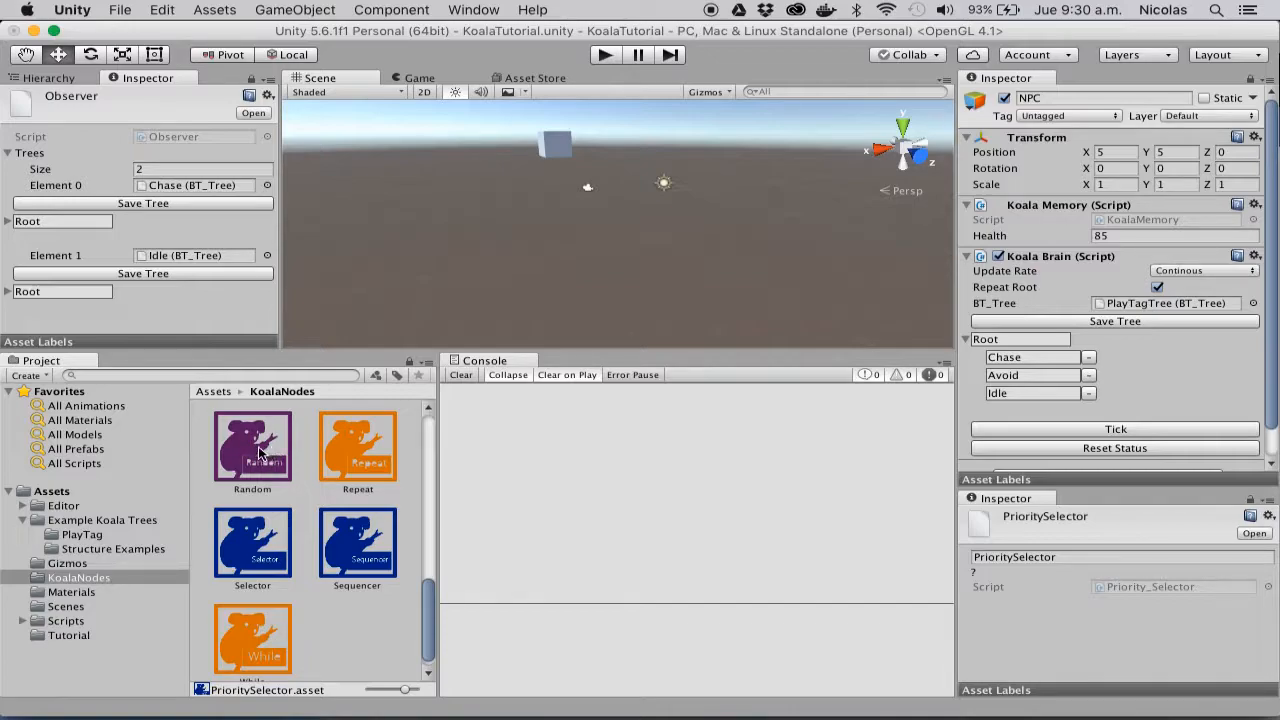
scroll(276, 456, up, 3)
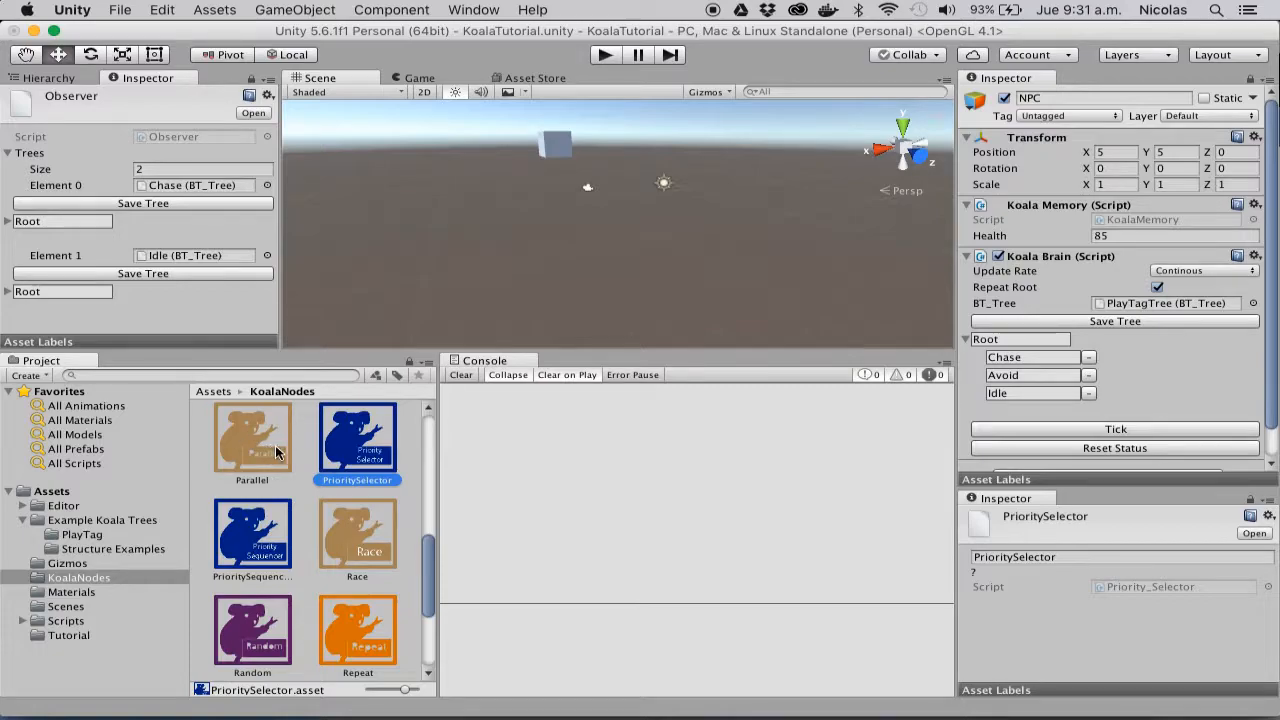
scroll(358, 549, up, 5)
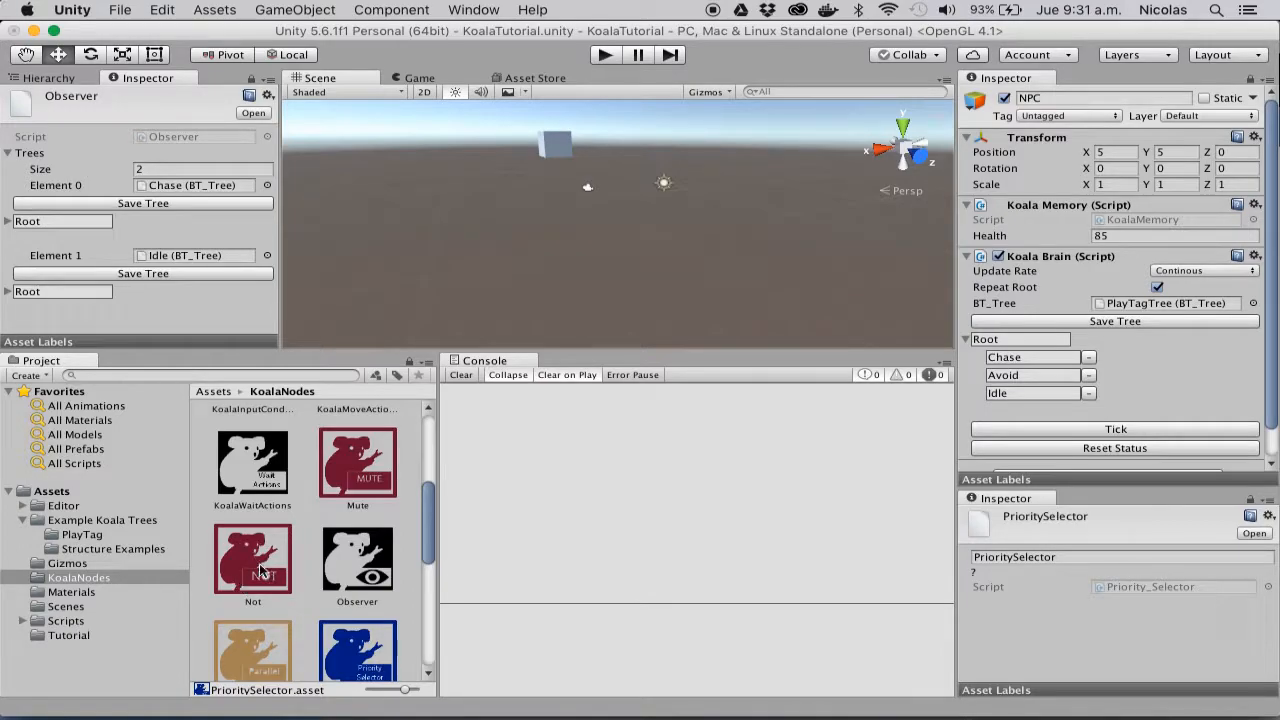
scroll(322, 535, up, 2)
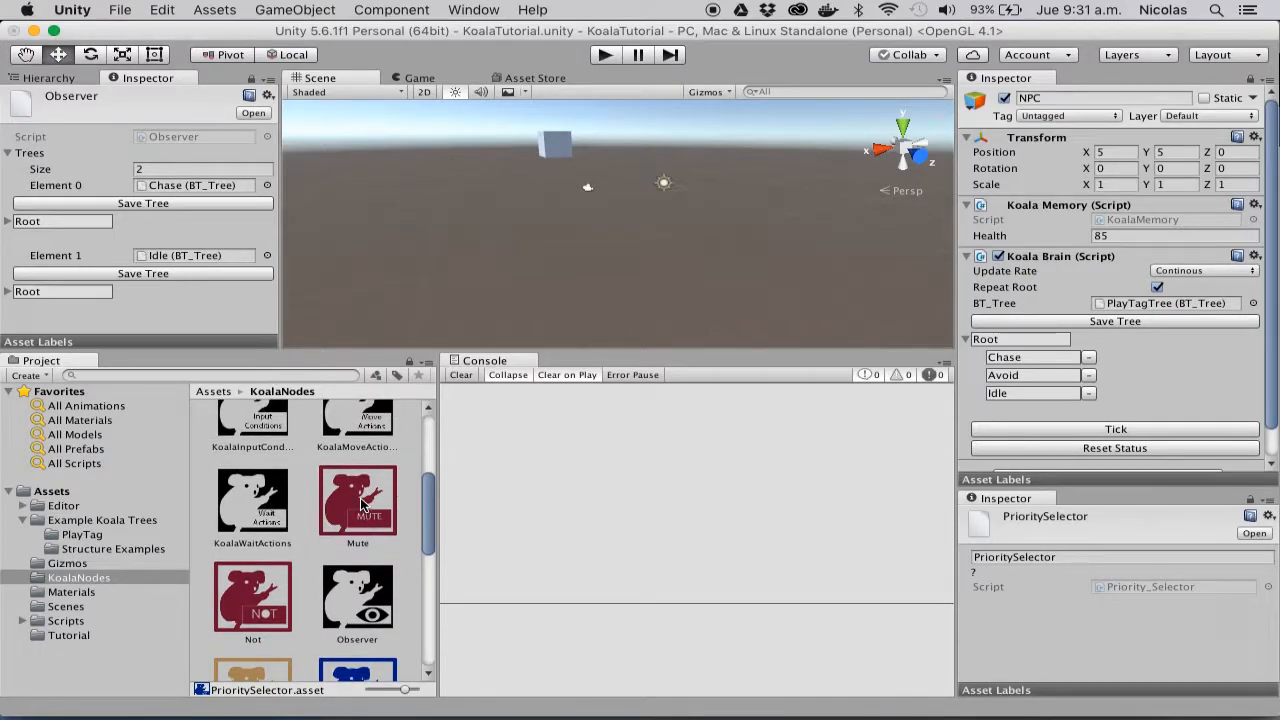
scroll(362, 505, up, 10)
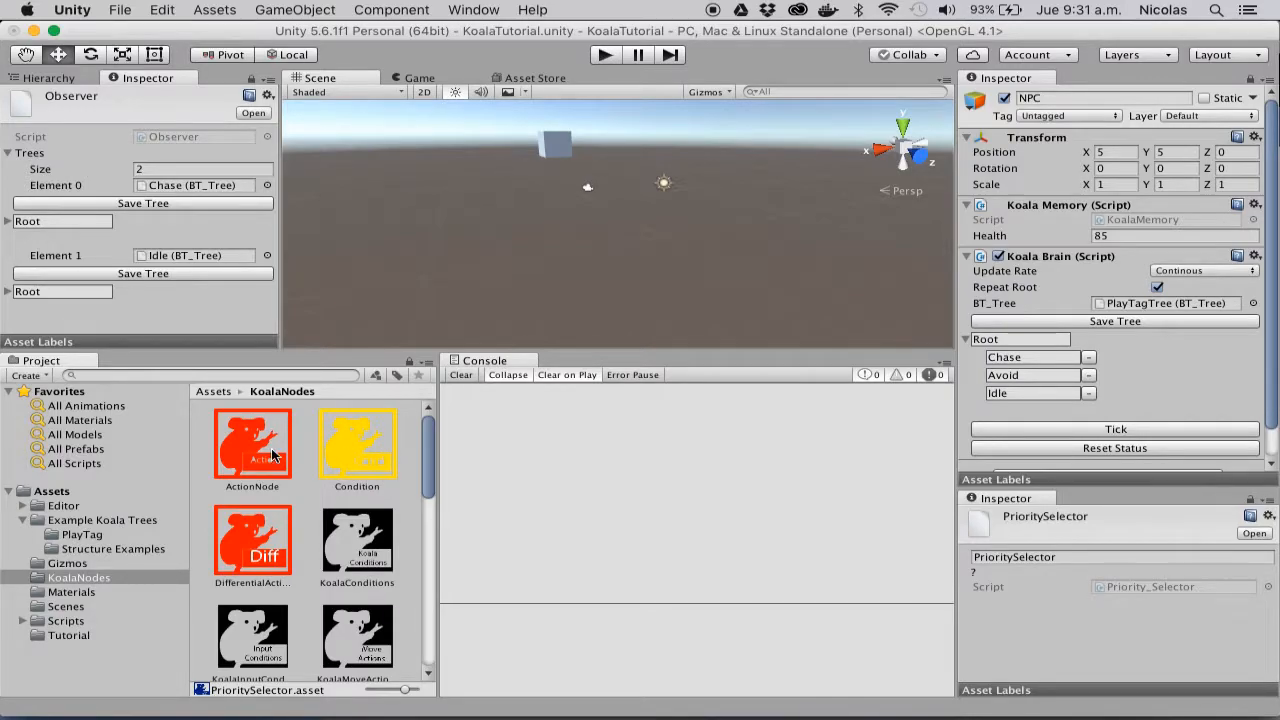
scroll(272, 455, down, 6)
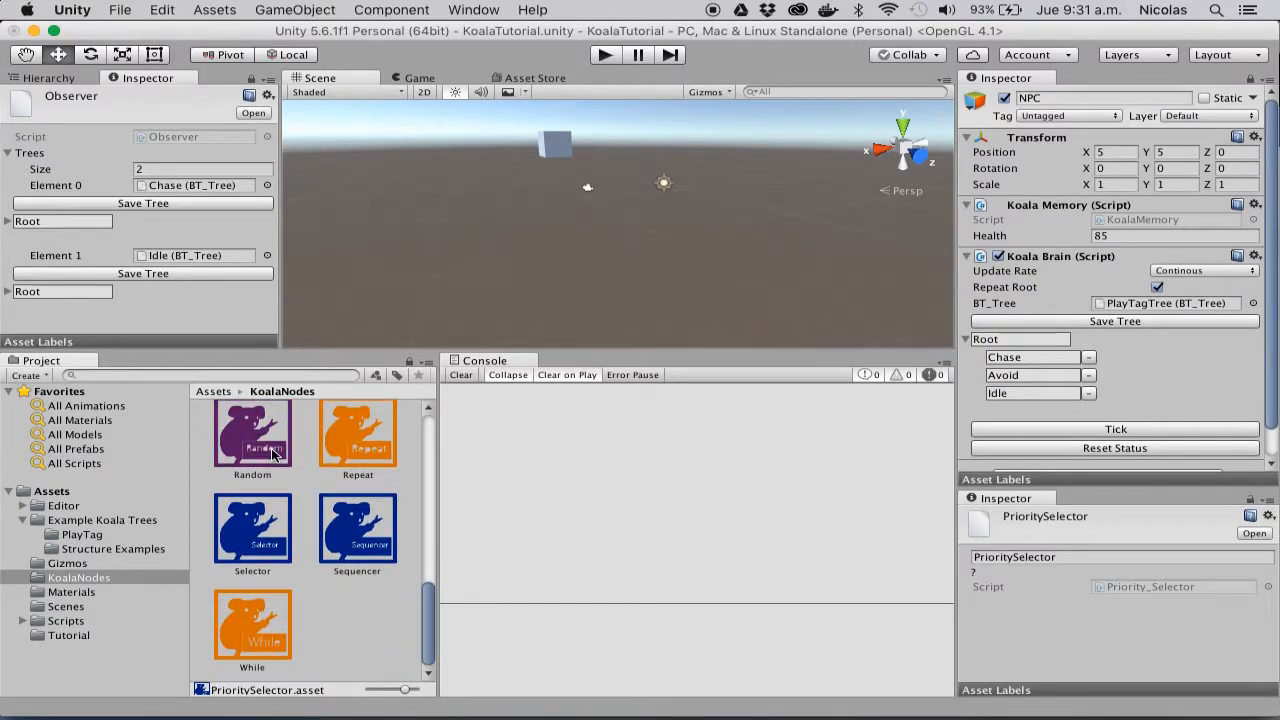
scroll(272, 455, up, 6)
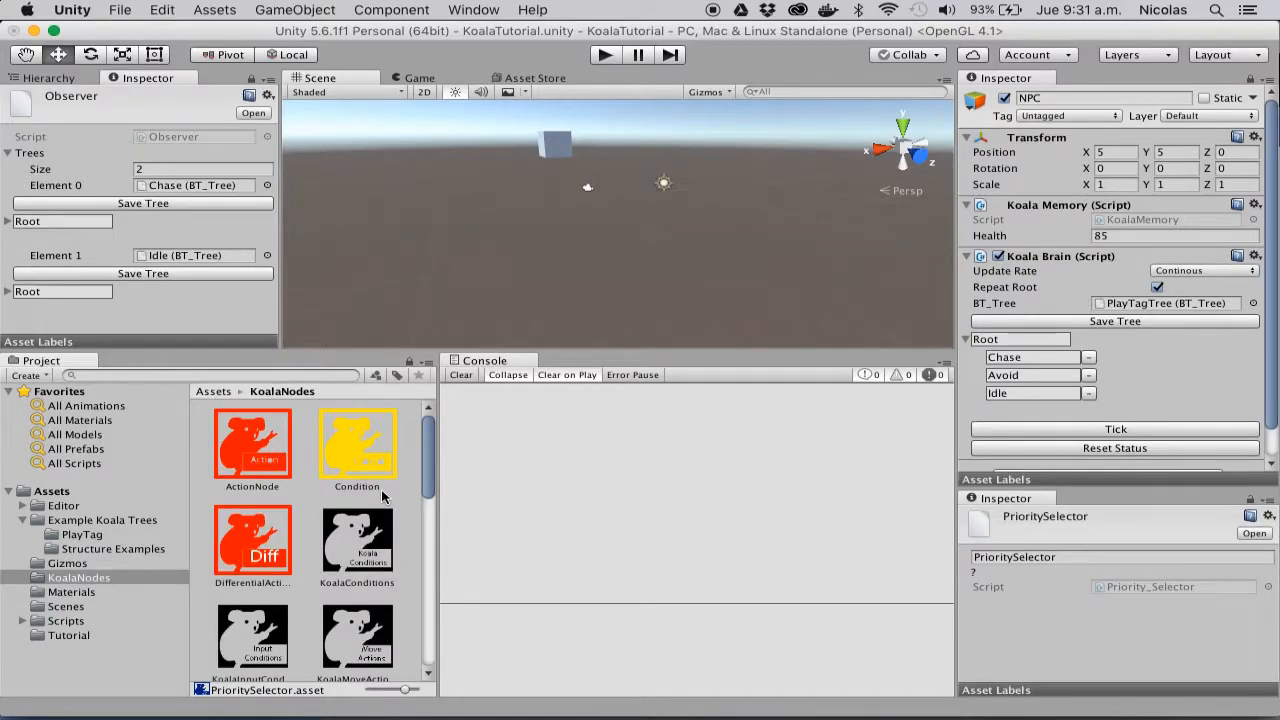
Step: Inspect the properties of the Condition, ActionNode and DifferentialAction assets in the KoalaNodes folder
click(356, 440)
click(253, 455)
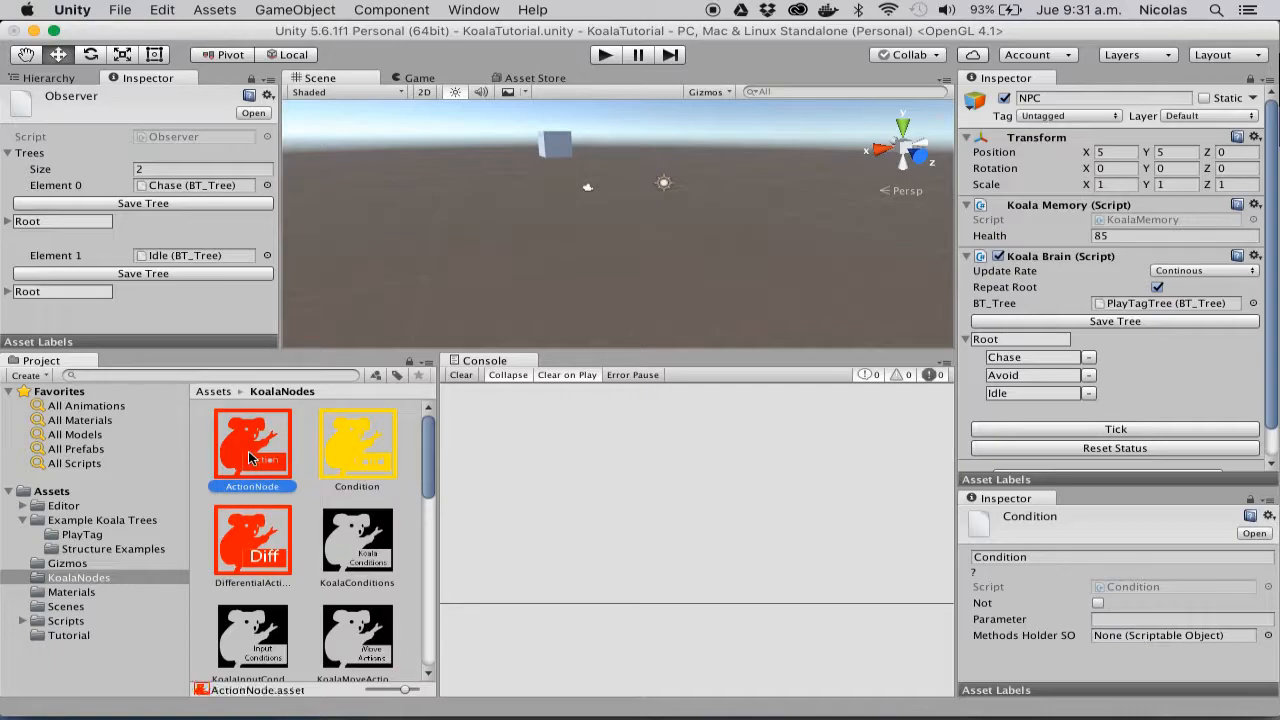
click(253, 540)
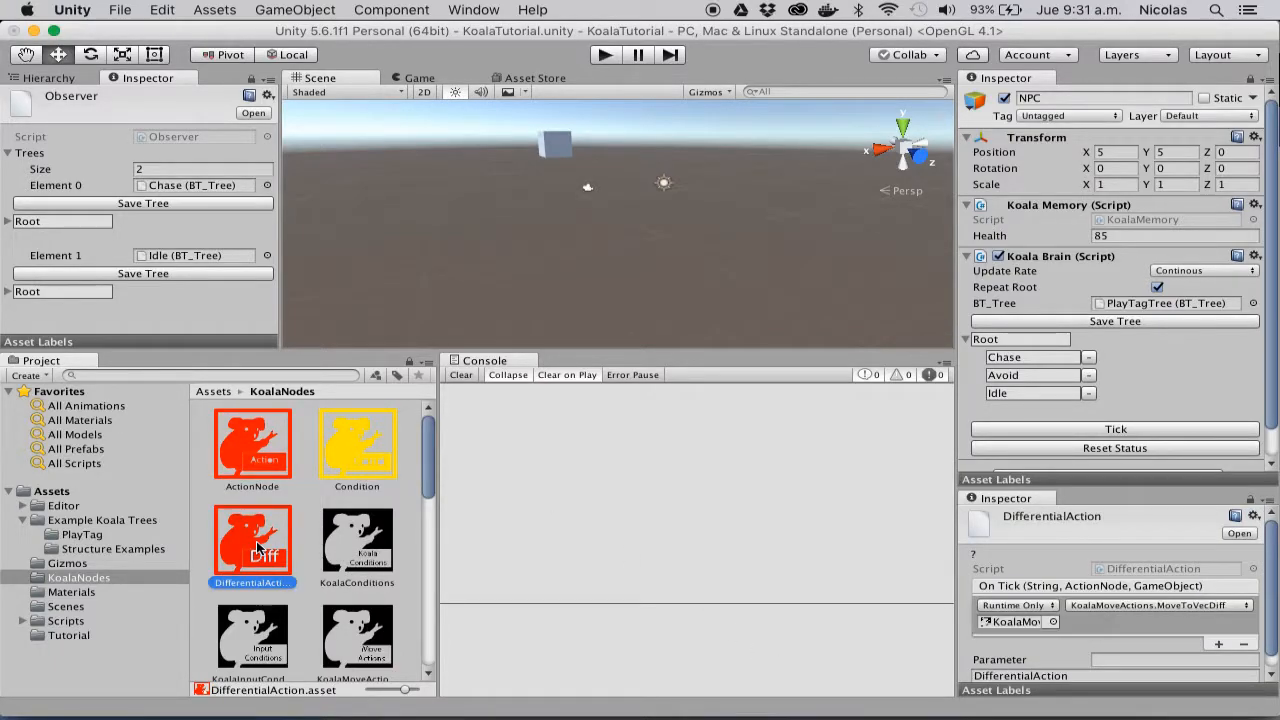
Step: Read the Selector node's info window describing its success, failure and running conditions, and close the window
scroll(258, 545, down, 5)
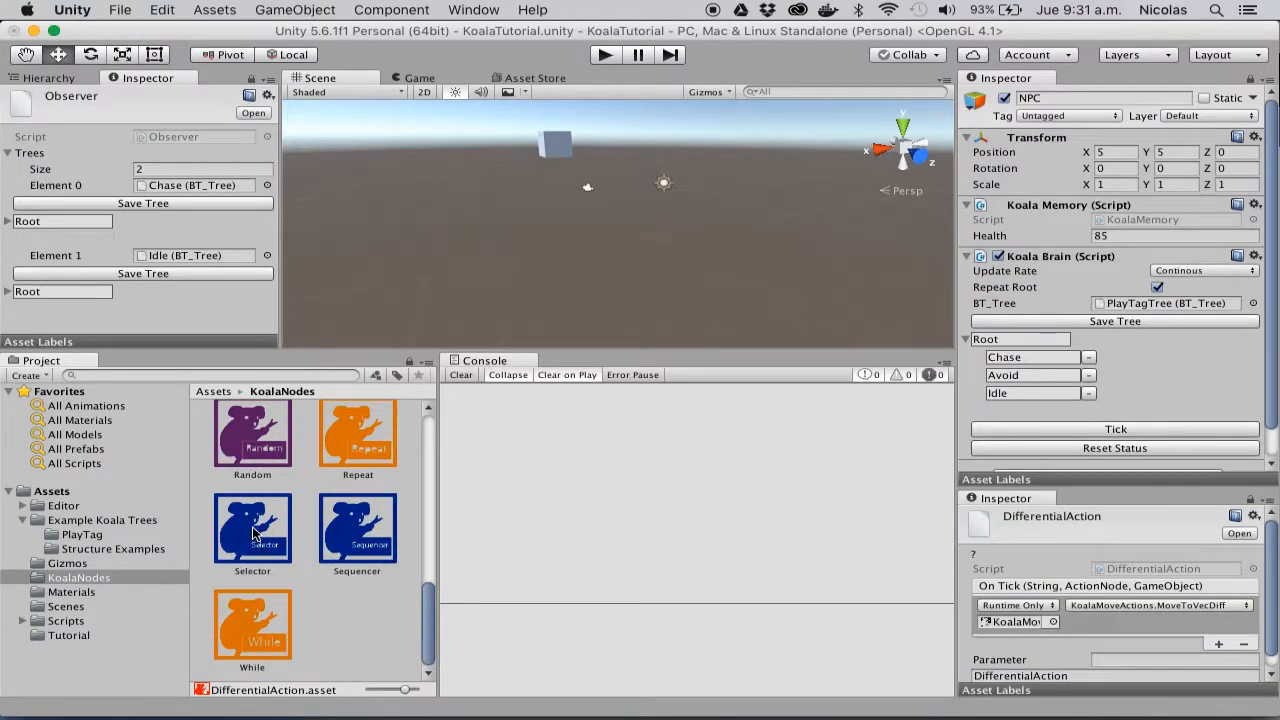
click(257, 545)
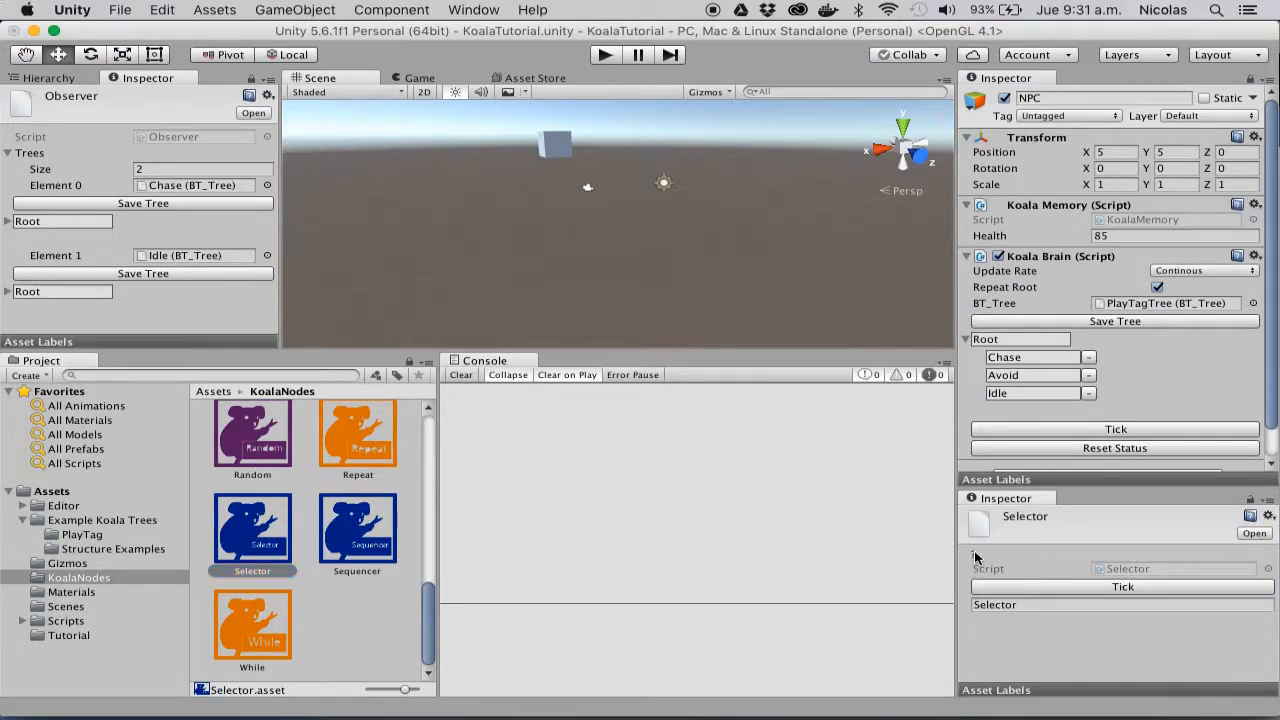
click(976, 556)
drag(164, 33, 353, 90)
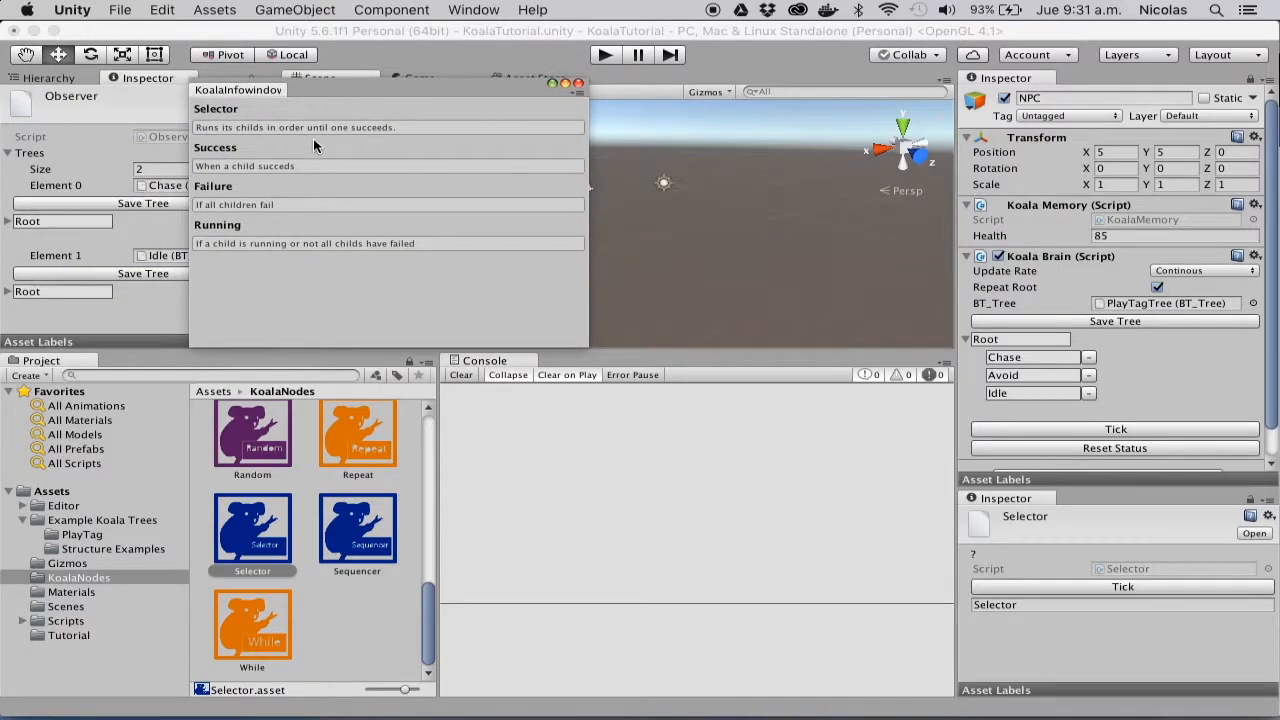
click(578, 84)
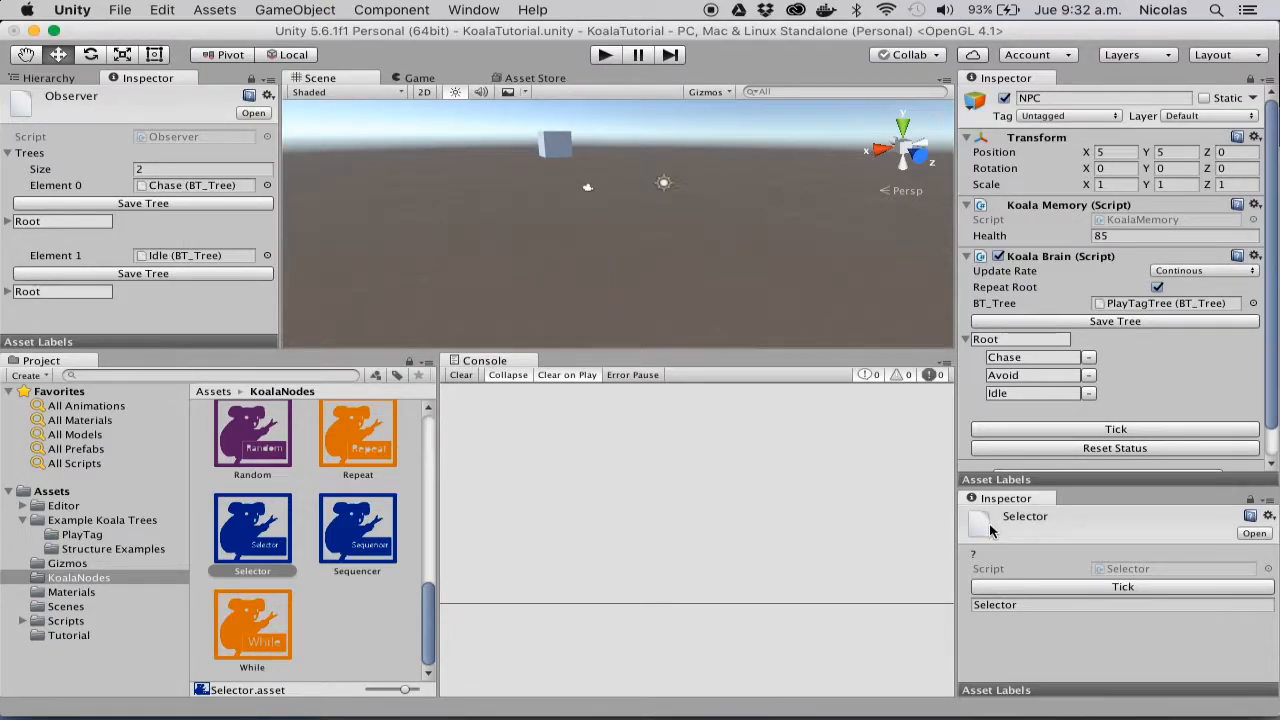
Step: Read the Avoid tree's info window from the Koala Brain, close it, and inspect the brain's Root node
click(1008, 376)
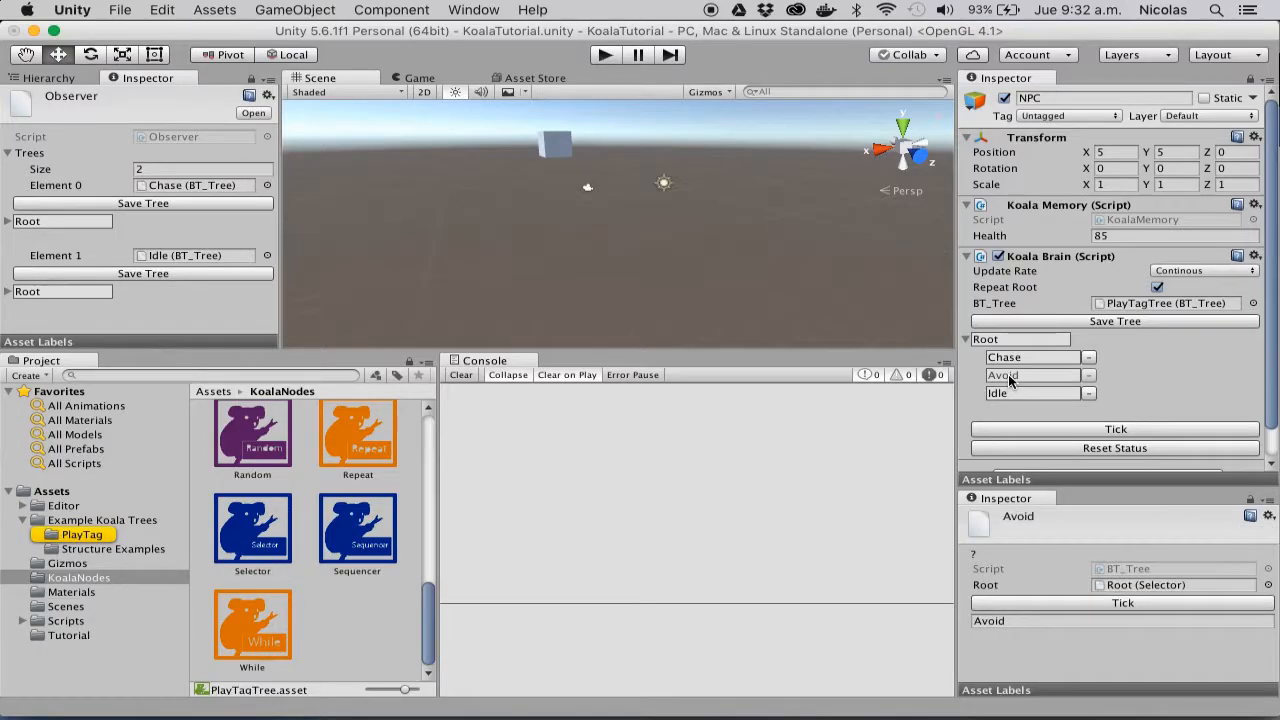
click(974, 554)
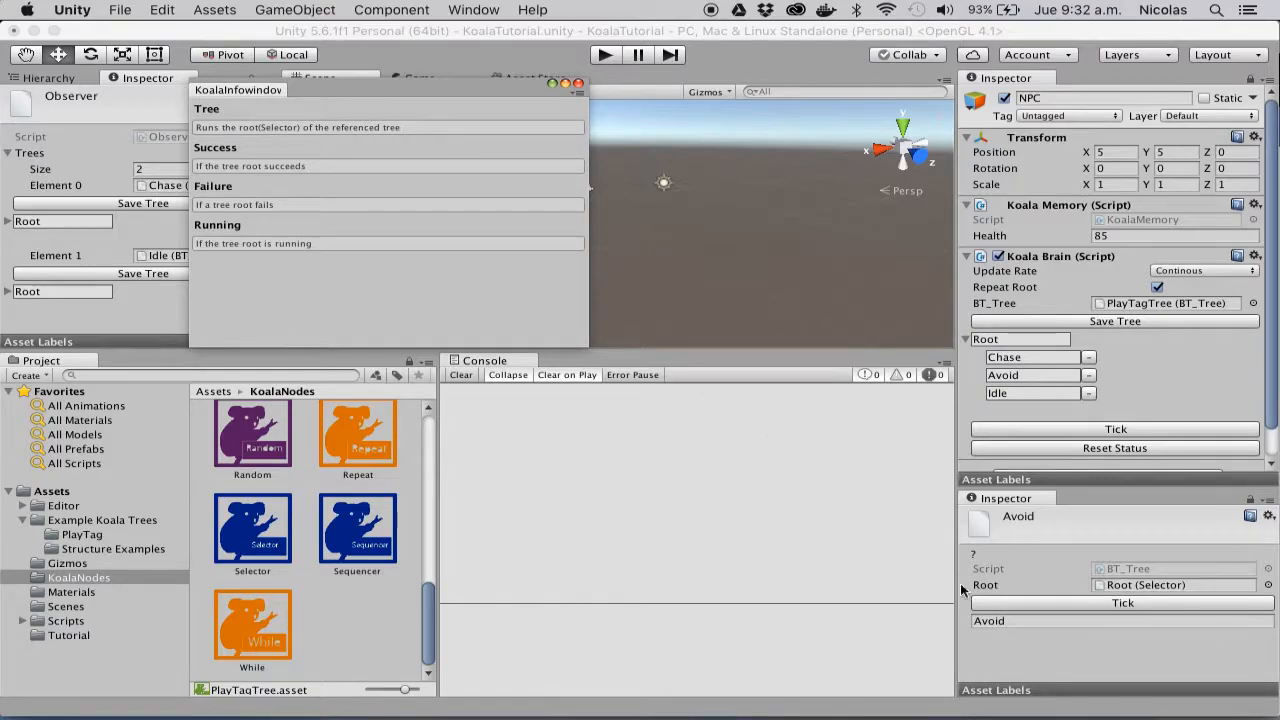
click(577, 86)
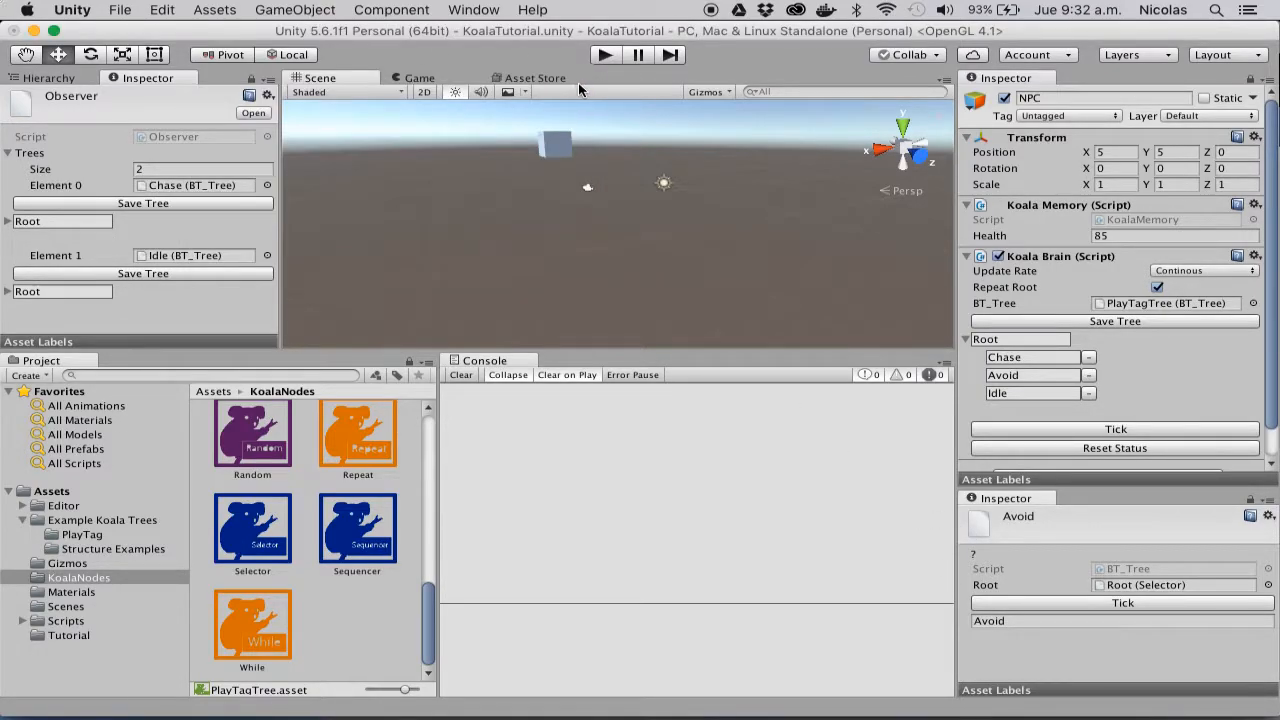
click(1004, 342)
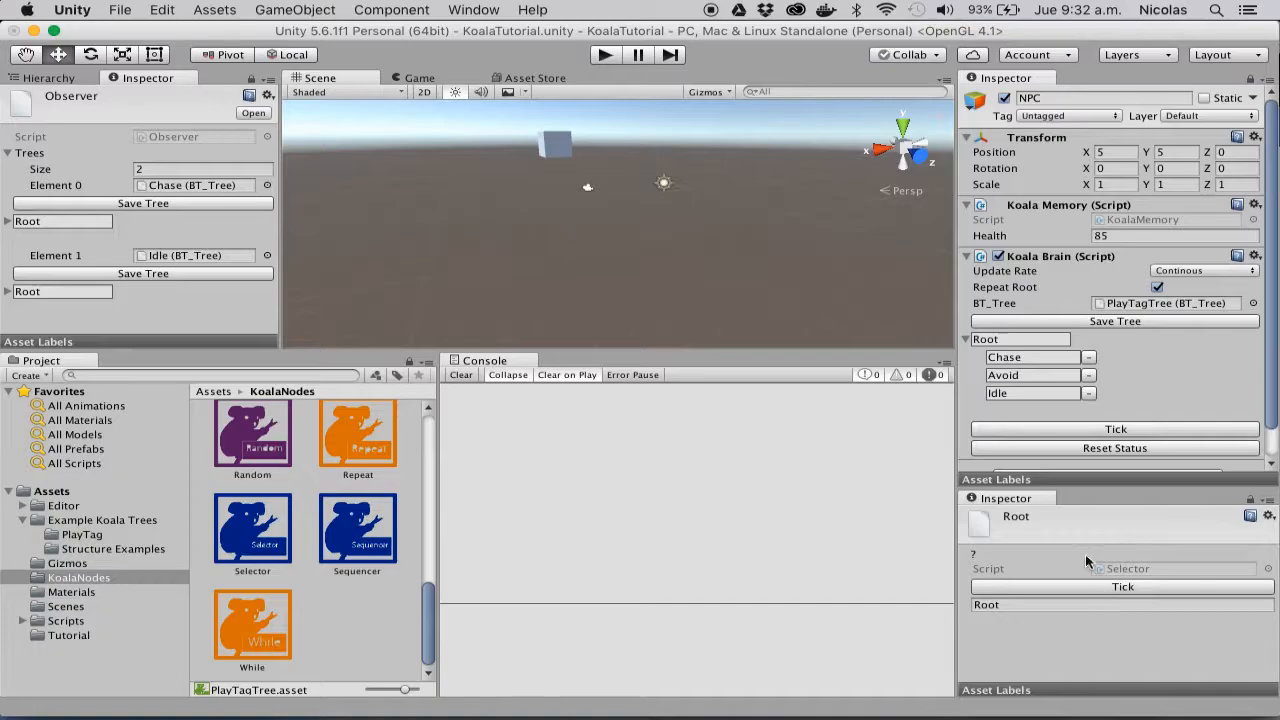
Step: Read the Root selector's info window, close it, and look over the node assets in the KoalaNodes folder
click(973, 554)
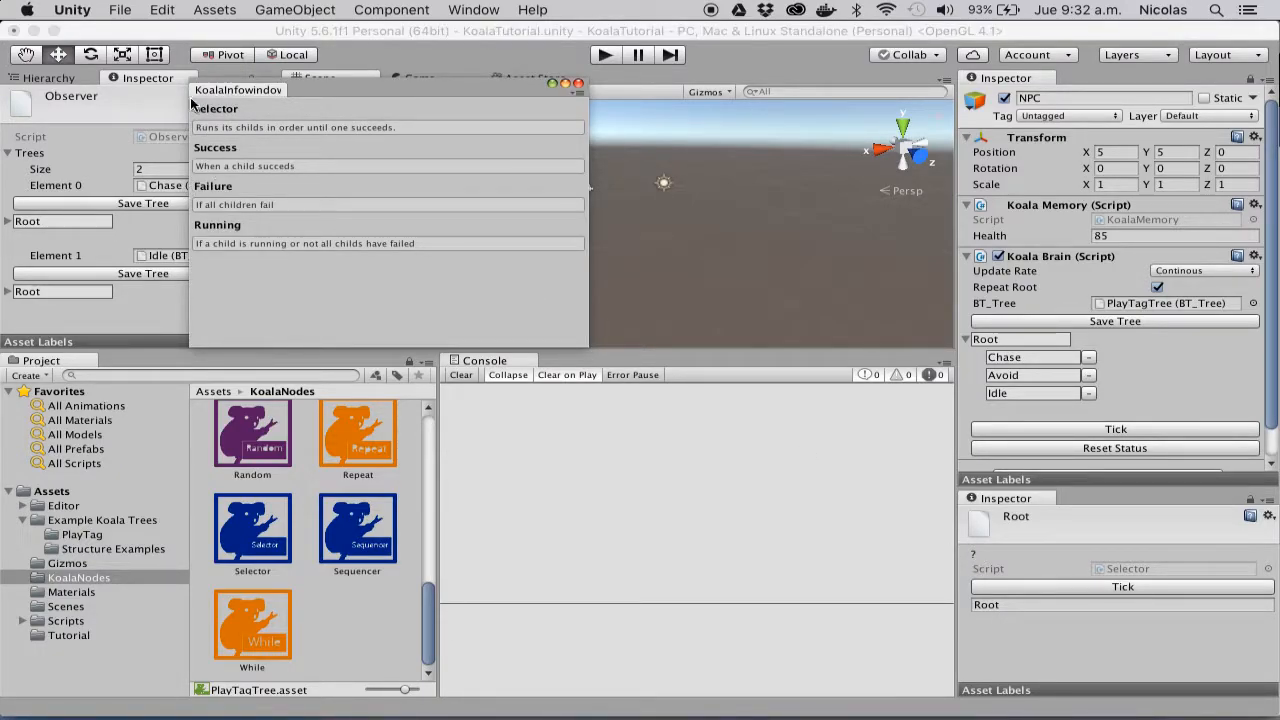
click(578, 84)
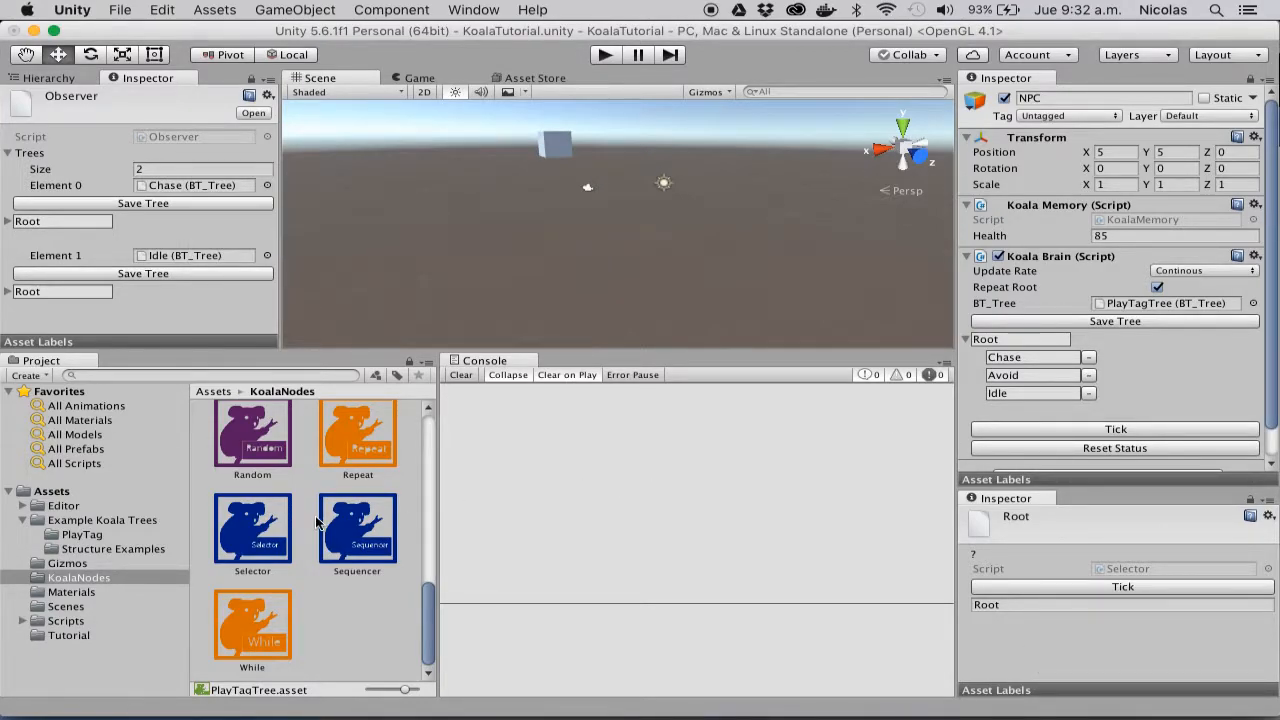
scroll(316, 522, up, 5)
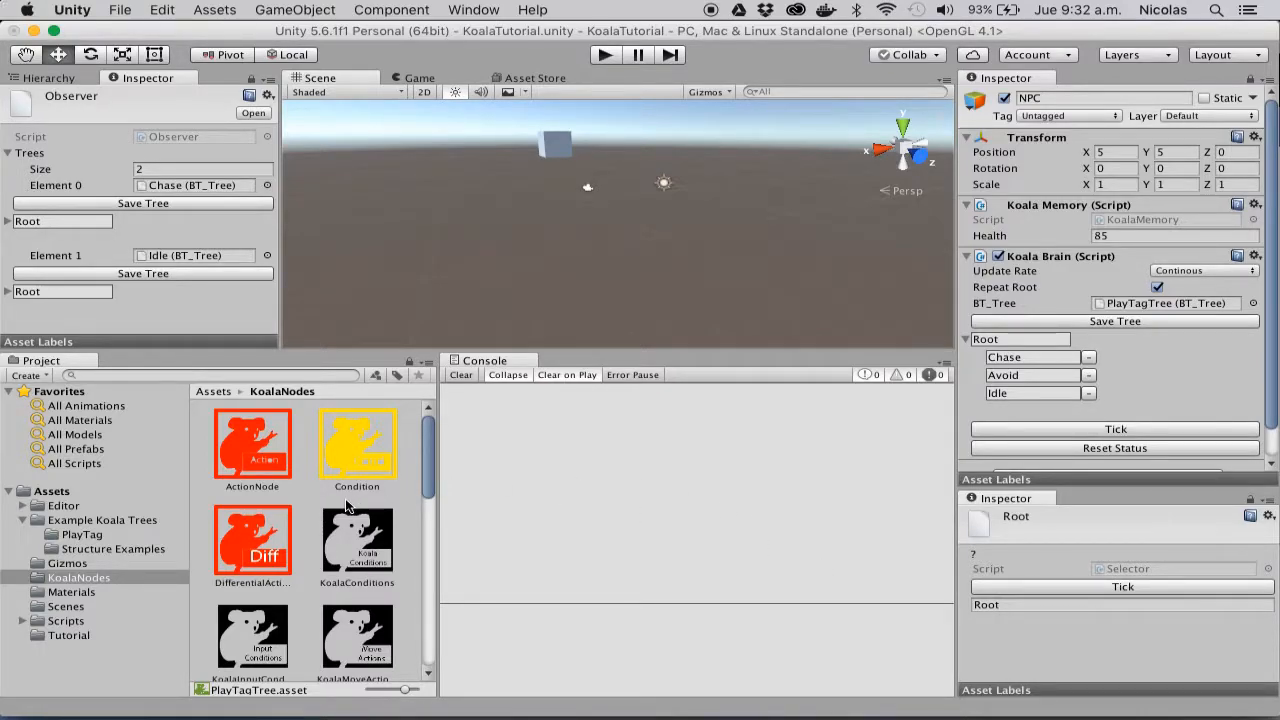
scroll(346, 503, down, 10)
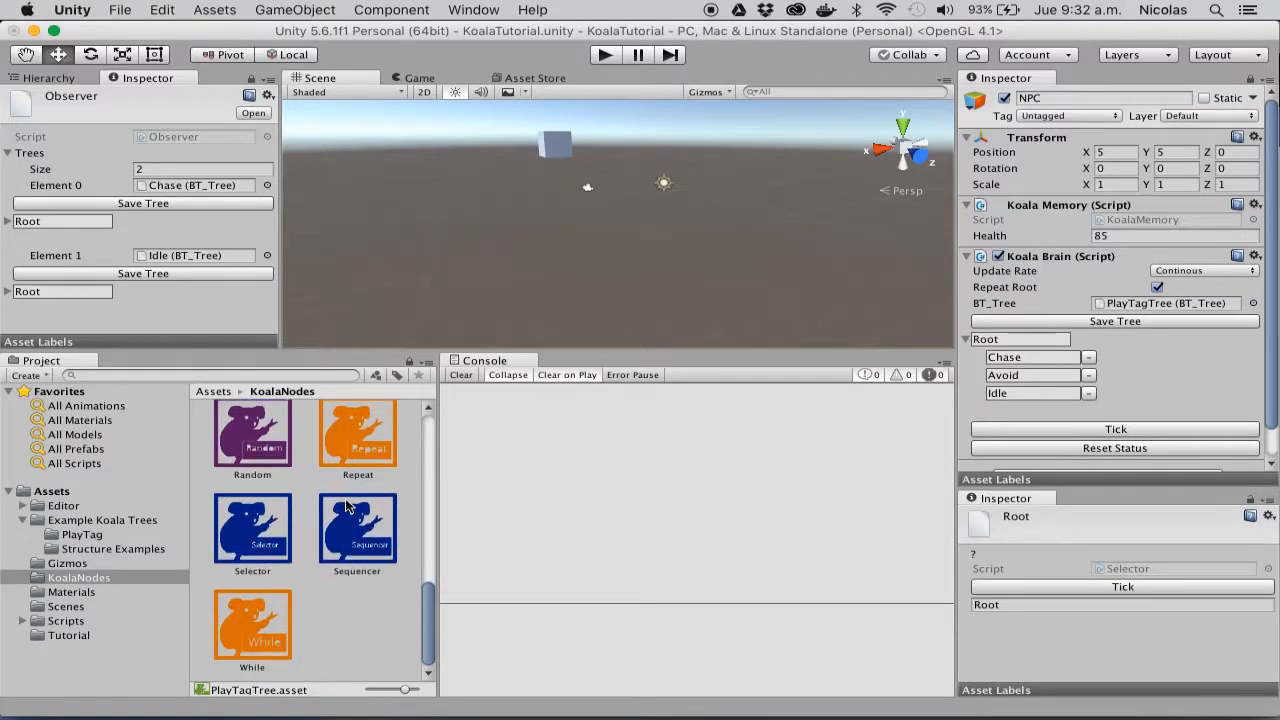
scroll(346, 503, up, 10)
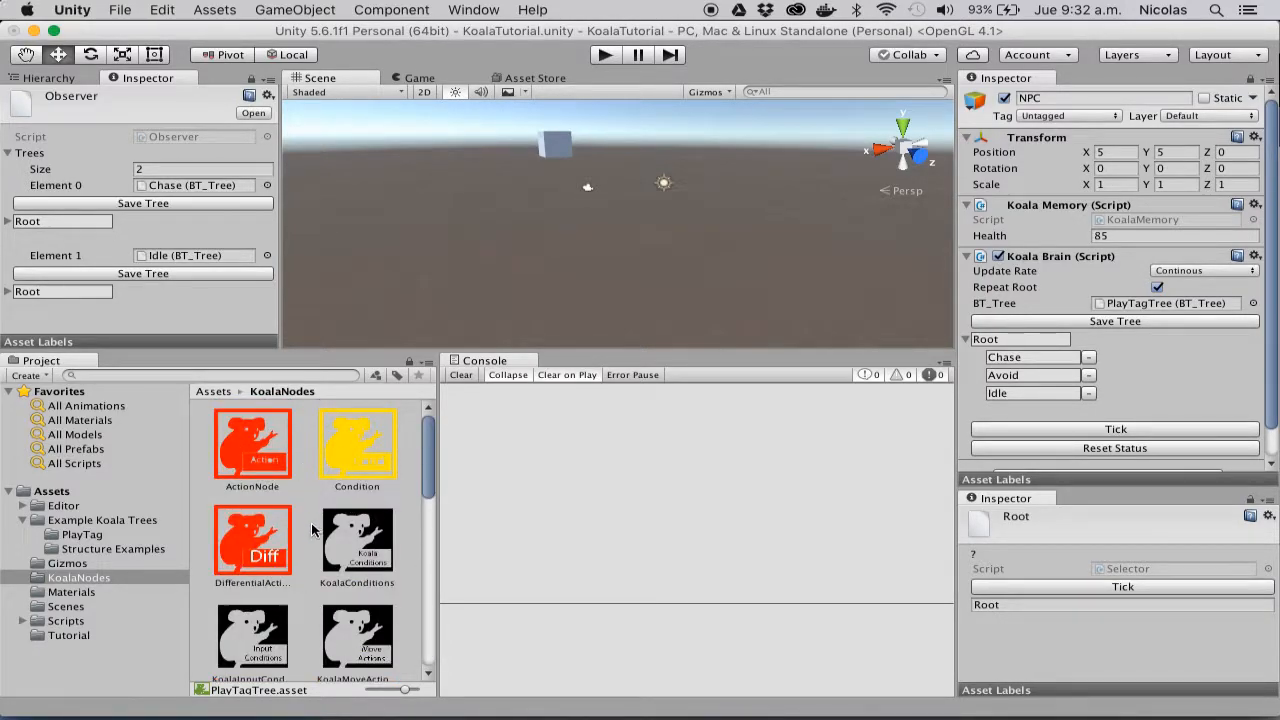
Step: Compare the Condition, ActionNode and DifferentialAction leaf node assets in the KoalaNodes folder
click(357, 460)
click(268, 458)
click(274, 570)
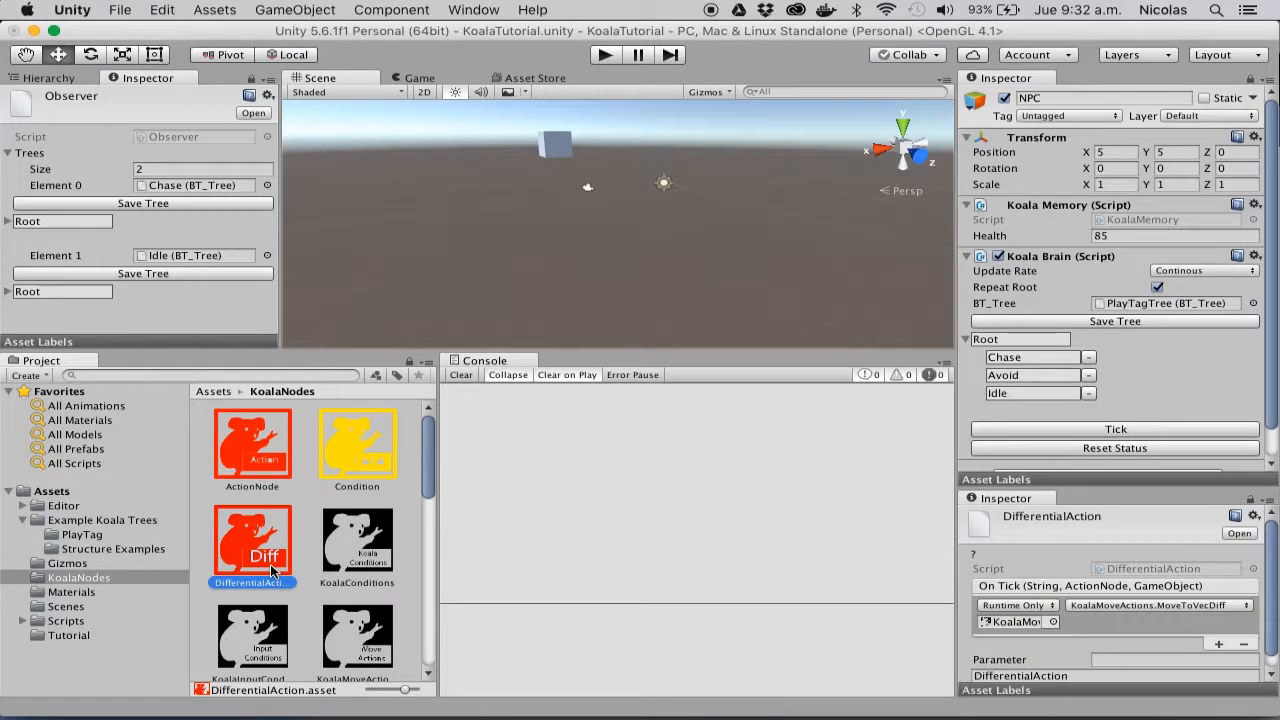
click(251, 468)
click(343, 447)
click(239, 451)
click(255, 533)
Step: Assign Tree B from the Tutorial folder as the NPC's Koala Brain behavior tree
click(68, 636)
click(346, 443)
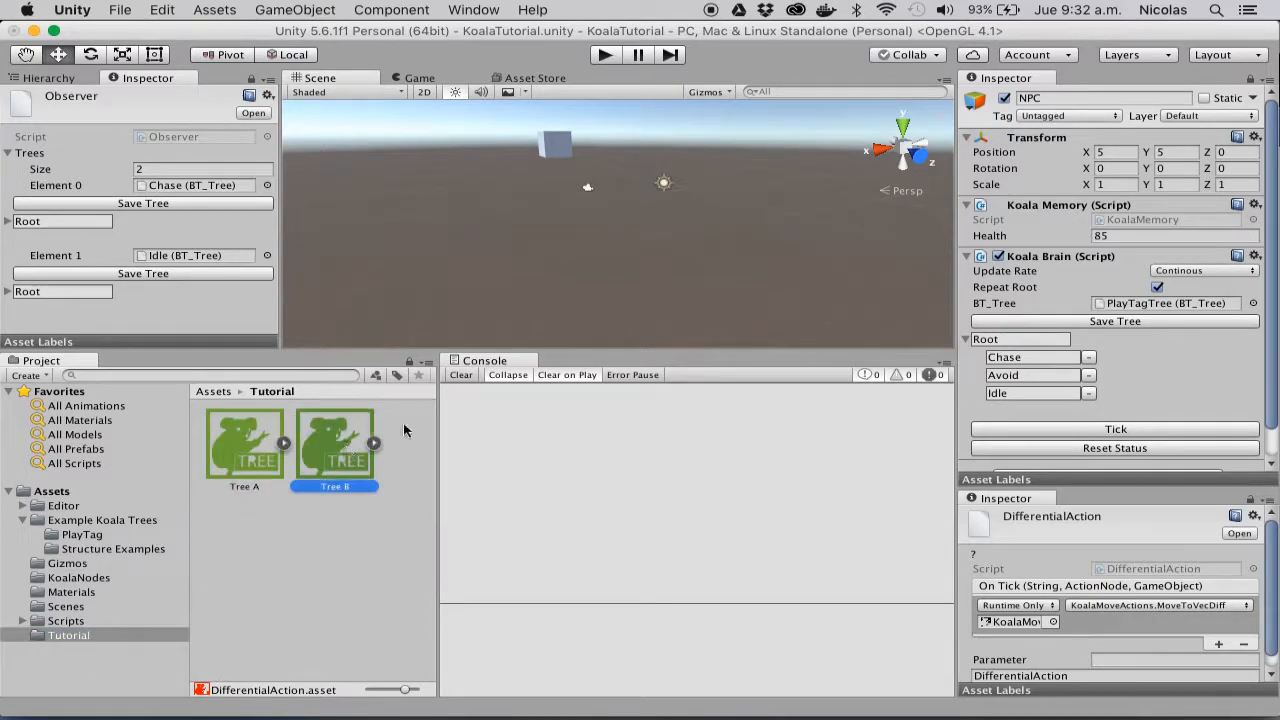
drag(1119, 340, 1109, 312)
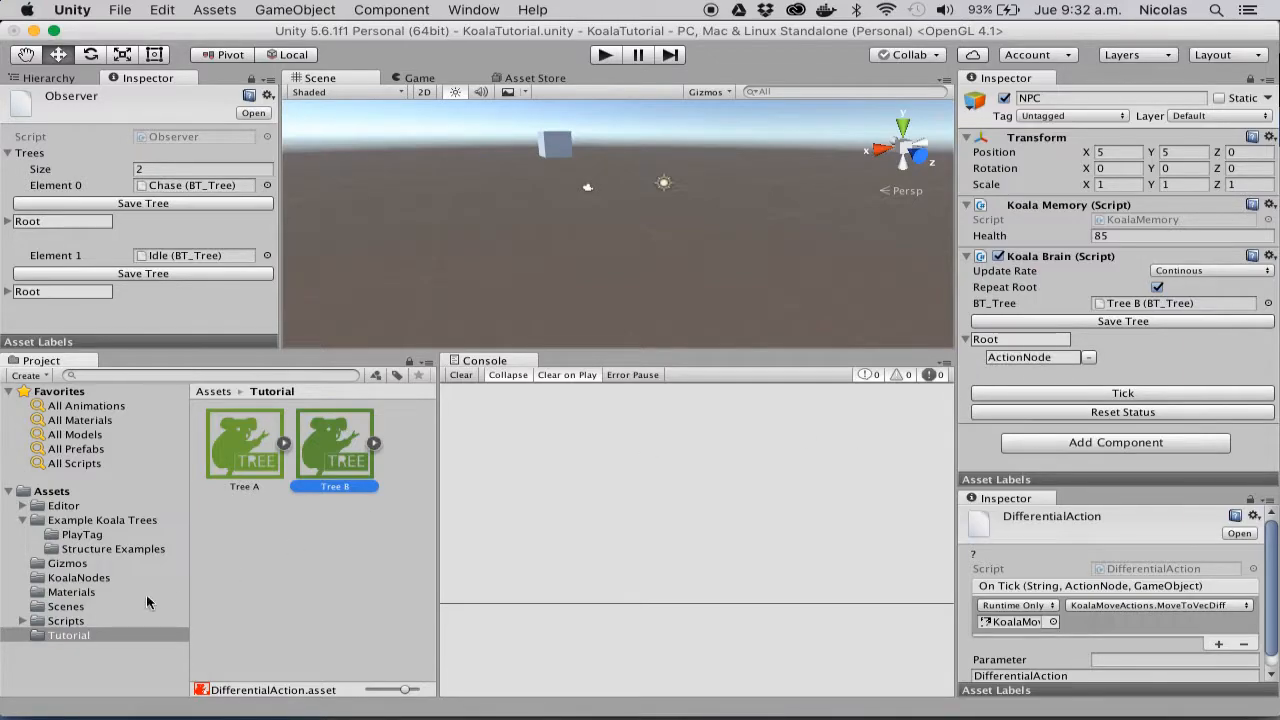
Step: Add the Mute node from the KoalaNodes folder as a child of Tree B's ActionNode in the Koala Brain
click(100, 578)
scroll(310, 560, down, 5)
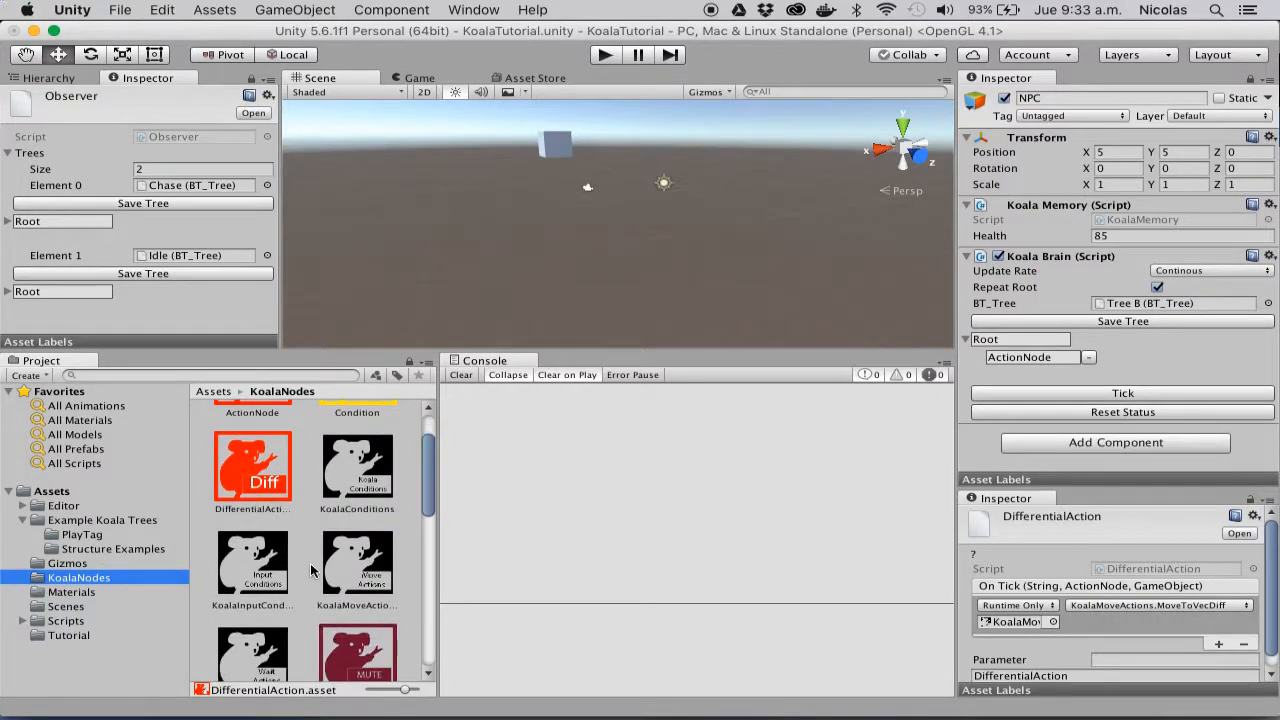
drag(372, 502, 1048, 360)
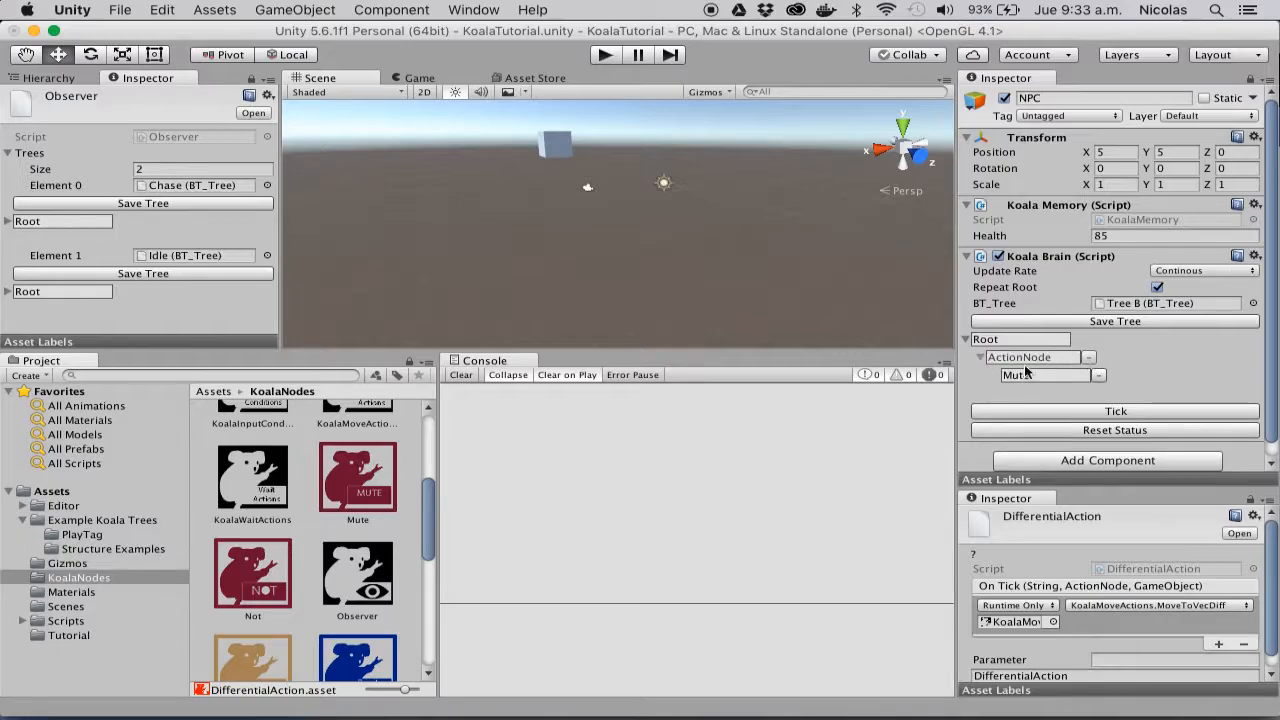
Step: Read the info window of Tree B's ActionNode, close it, and look through the remaining KoalaNodes assets
scroll(1033, 397, down, 1)
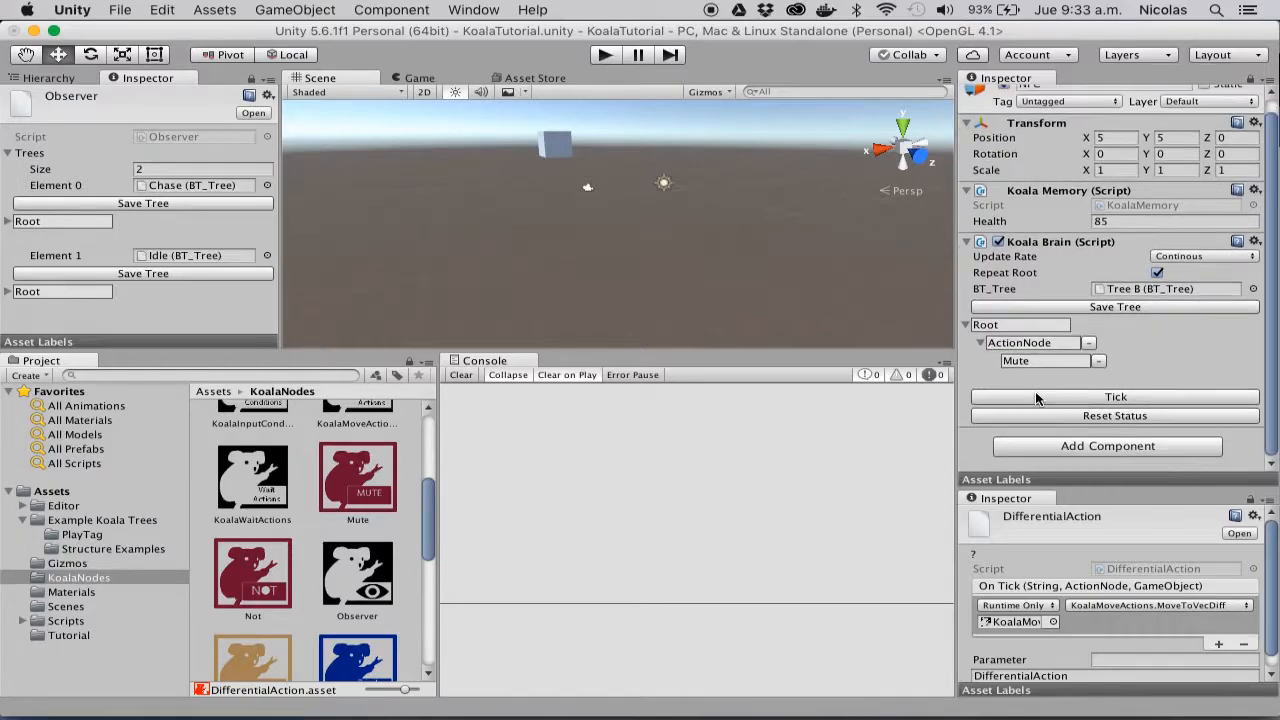
click(1019, 343)
click(975, 555)
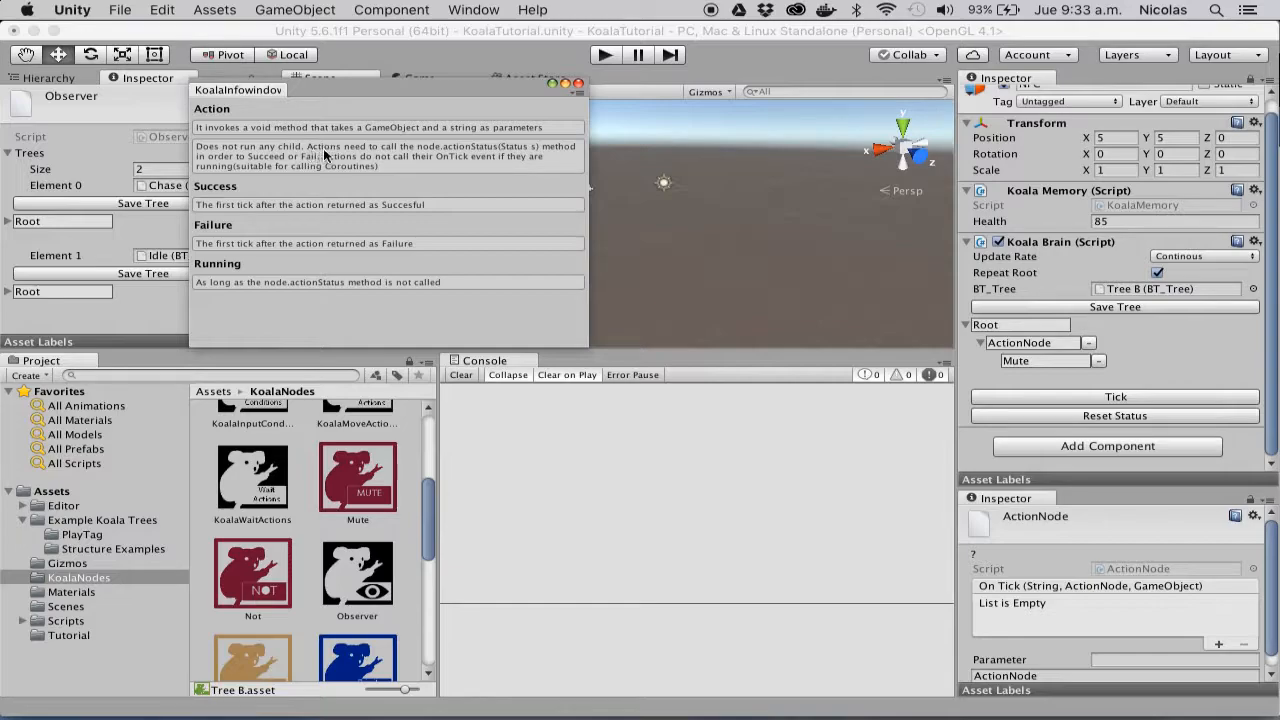
click(578, 84)
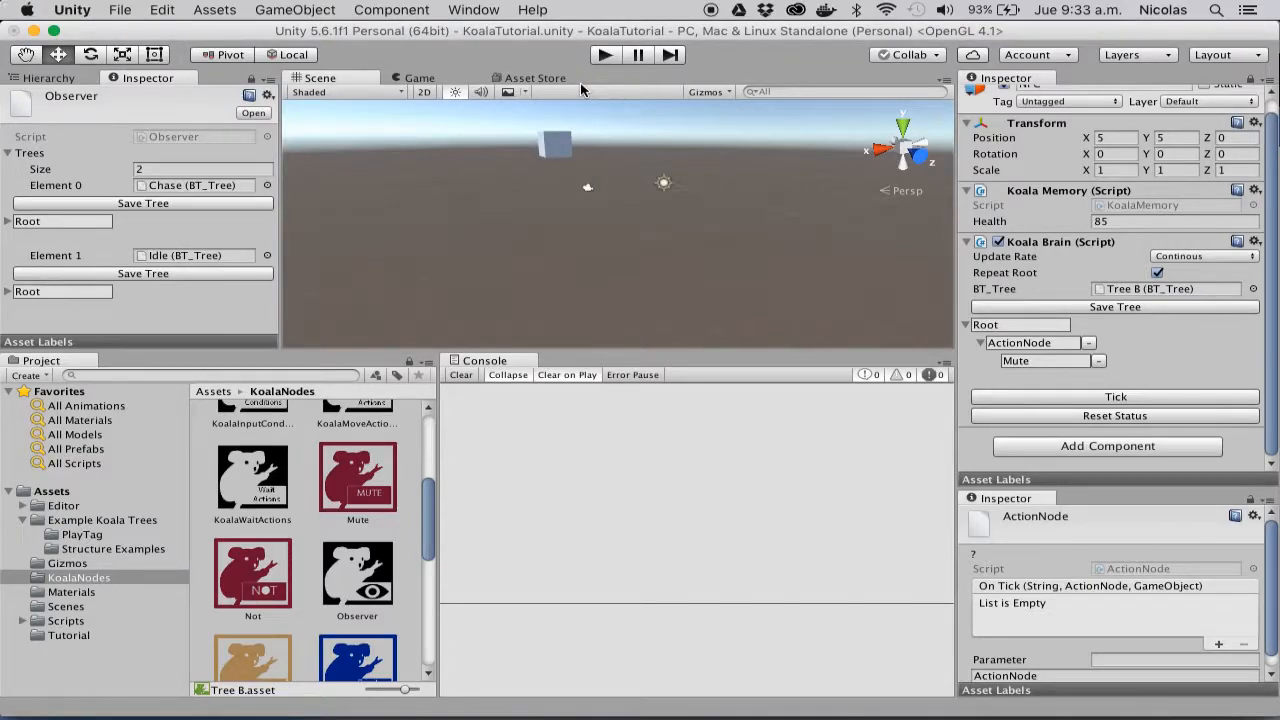
scroll(388, 425, down, 5)
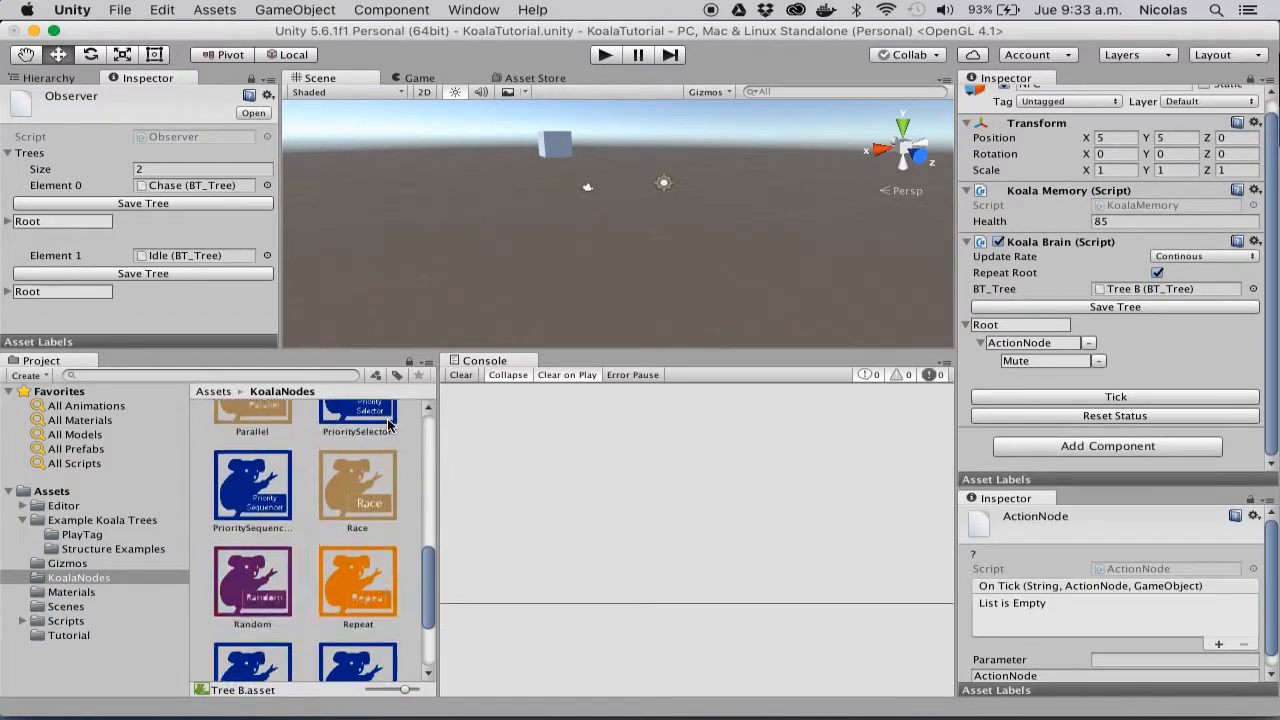
scroll(388, 425, up, 10)
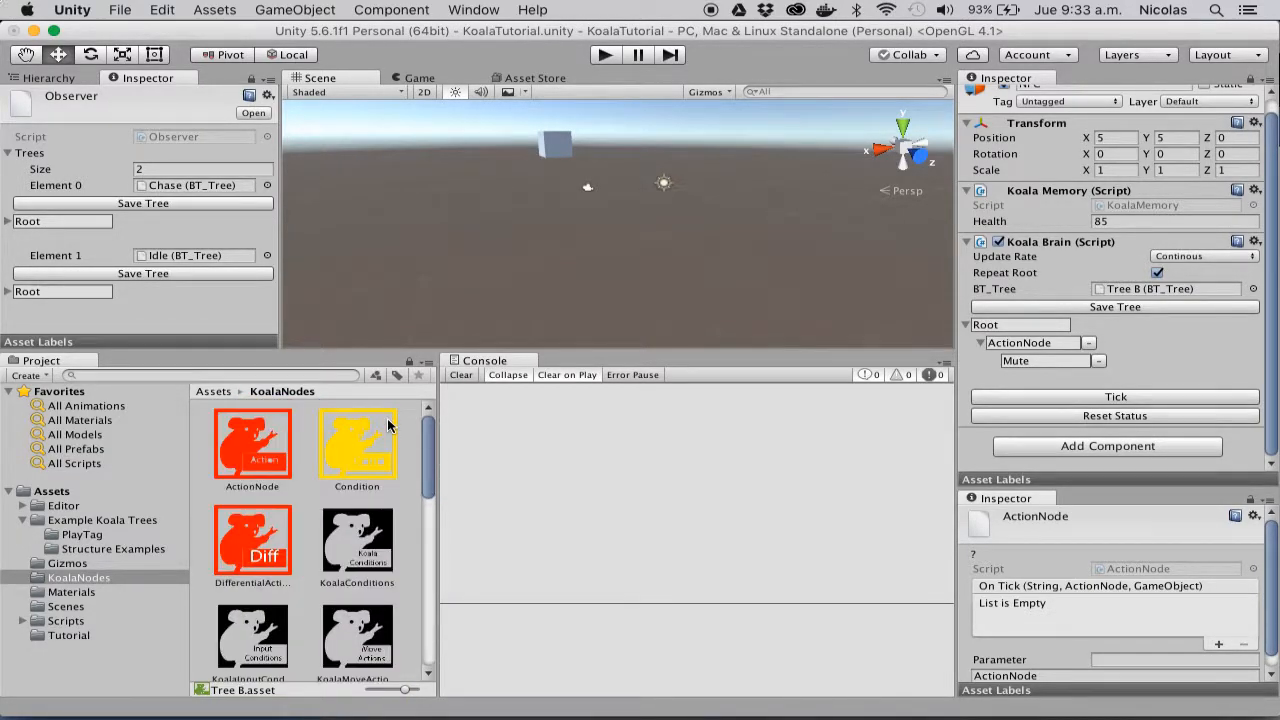